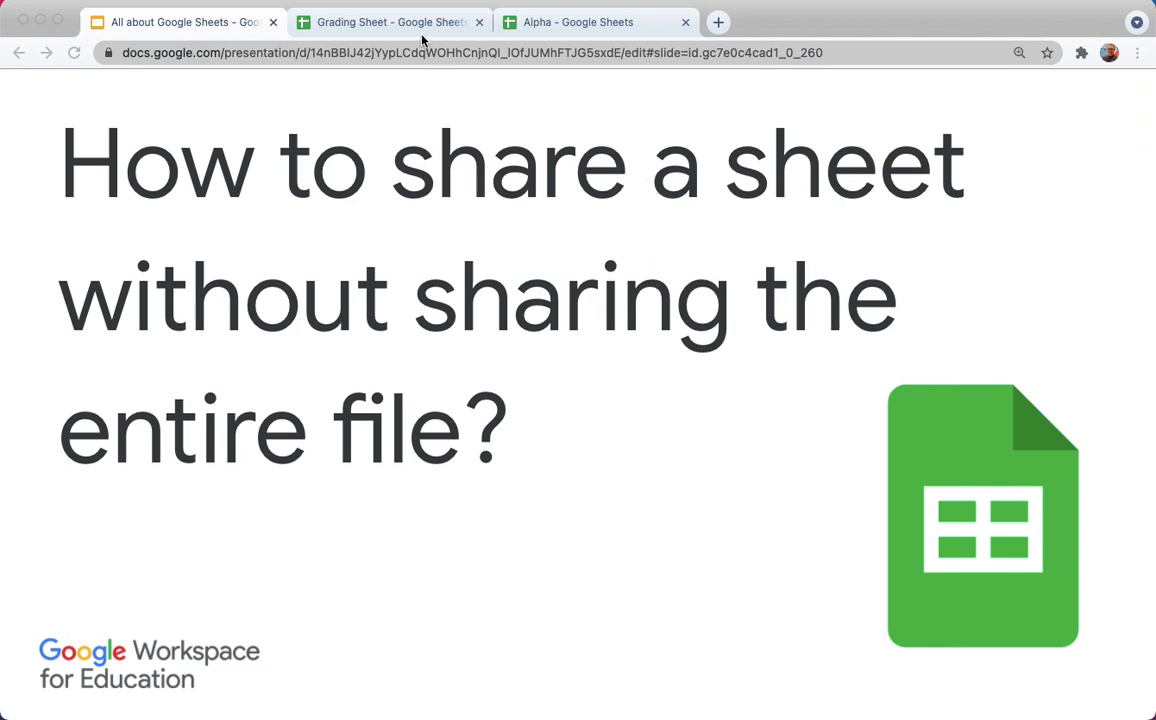
- Leave the slides for the Grading Sheet spreadsheet's Alpha quiz scores
left_click(380, 28)
- Look over the Alpha and Bravo sheets and cancel the pending table copy
left_click(252, 388)
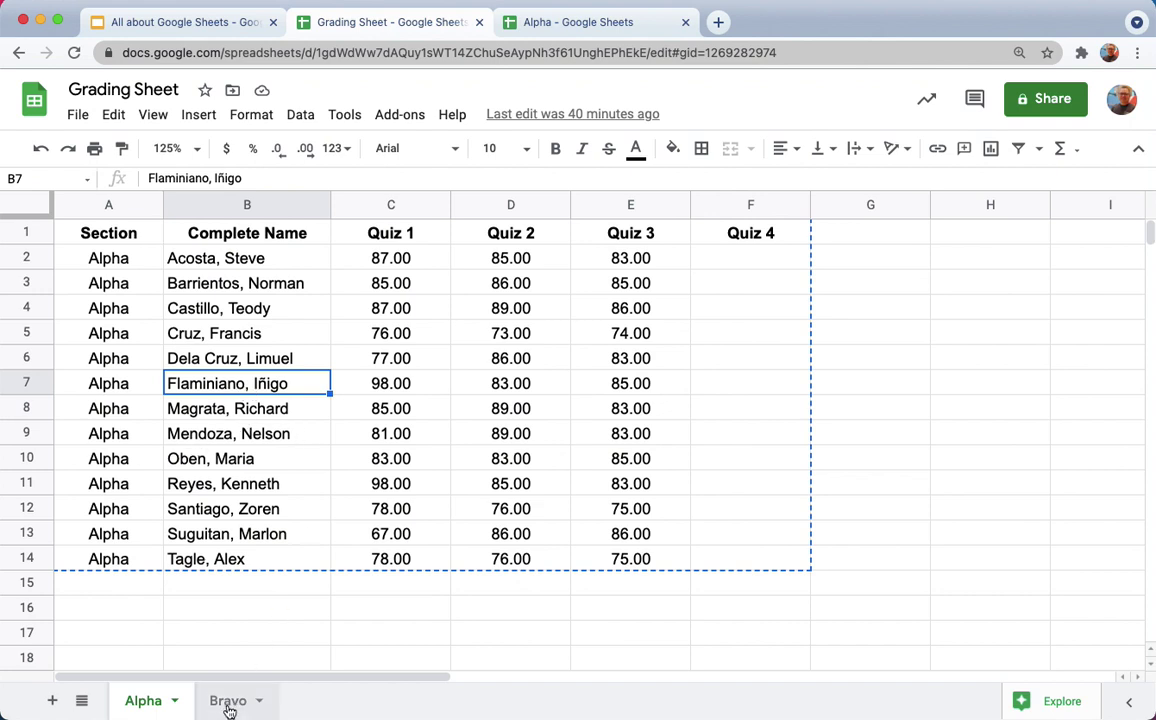
left_click(182, 597)
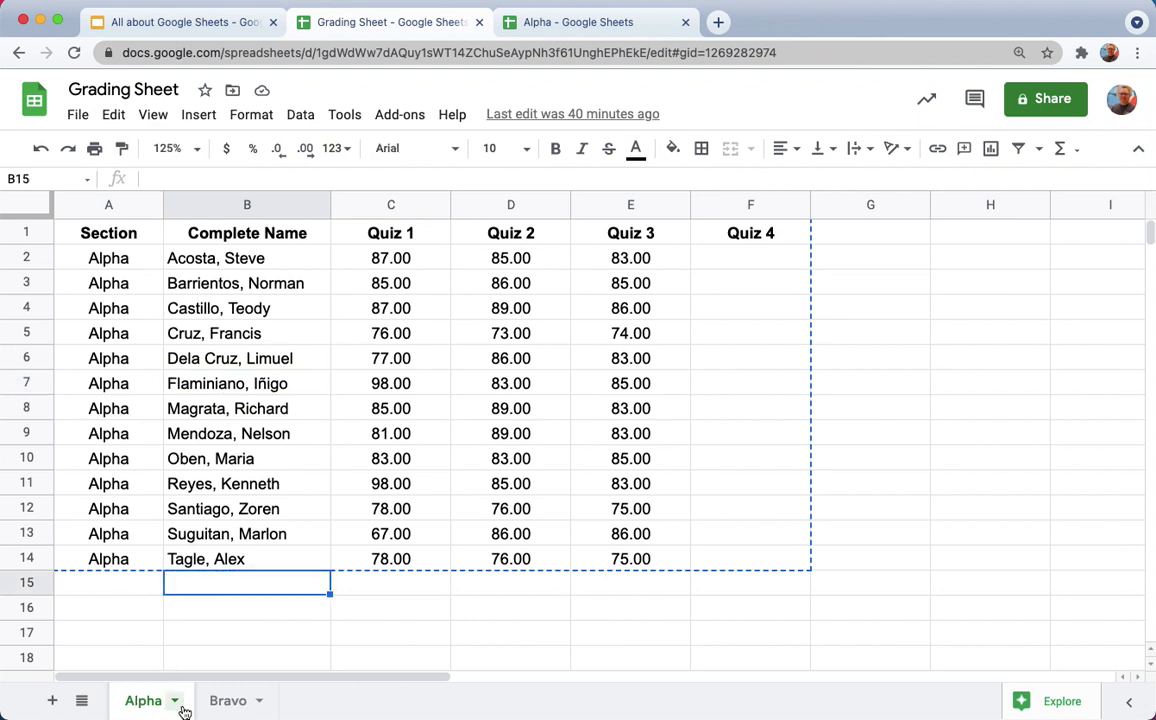
left_click(225, 705)
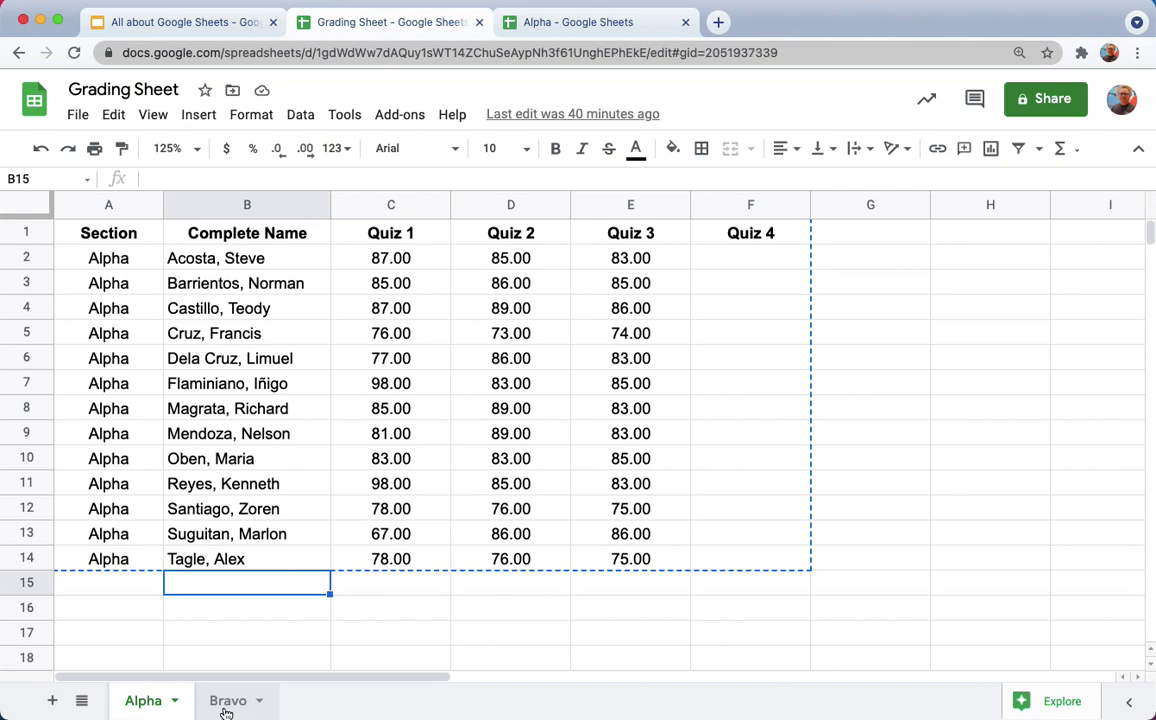
left_click(143, 705)
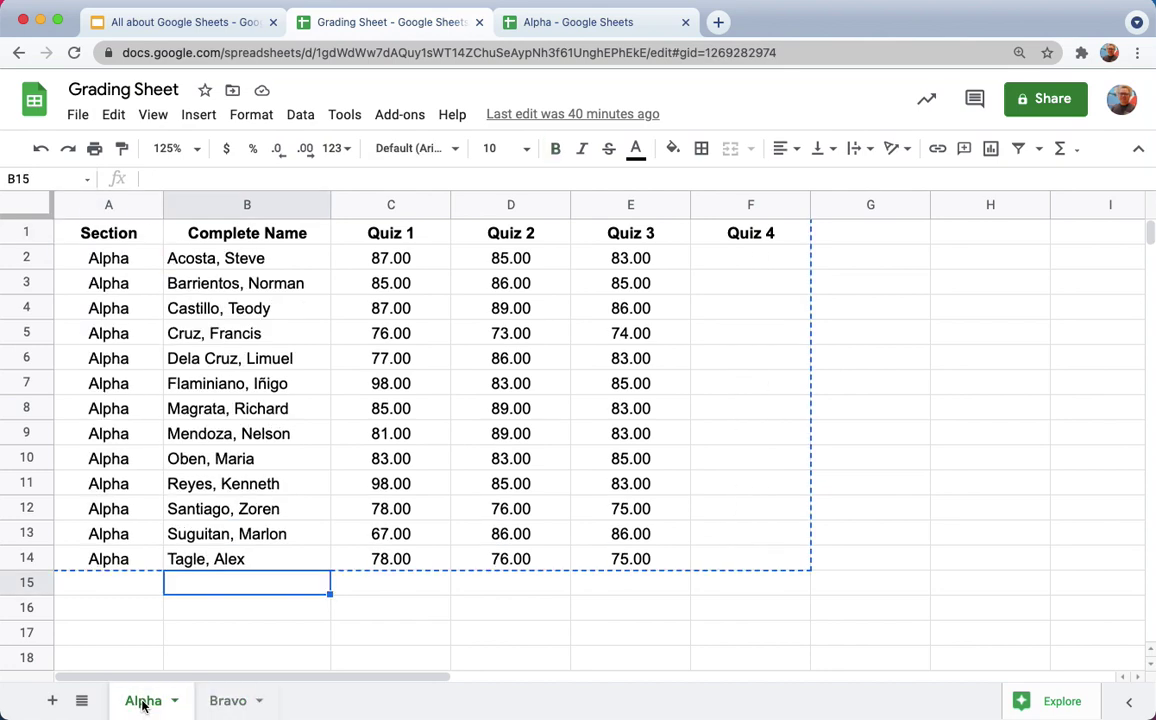
key("Escape")
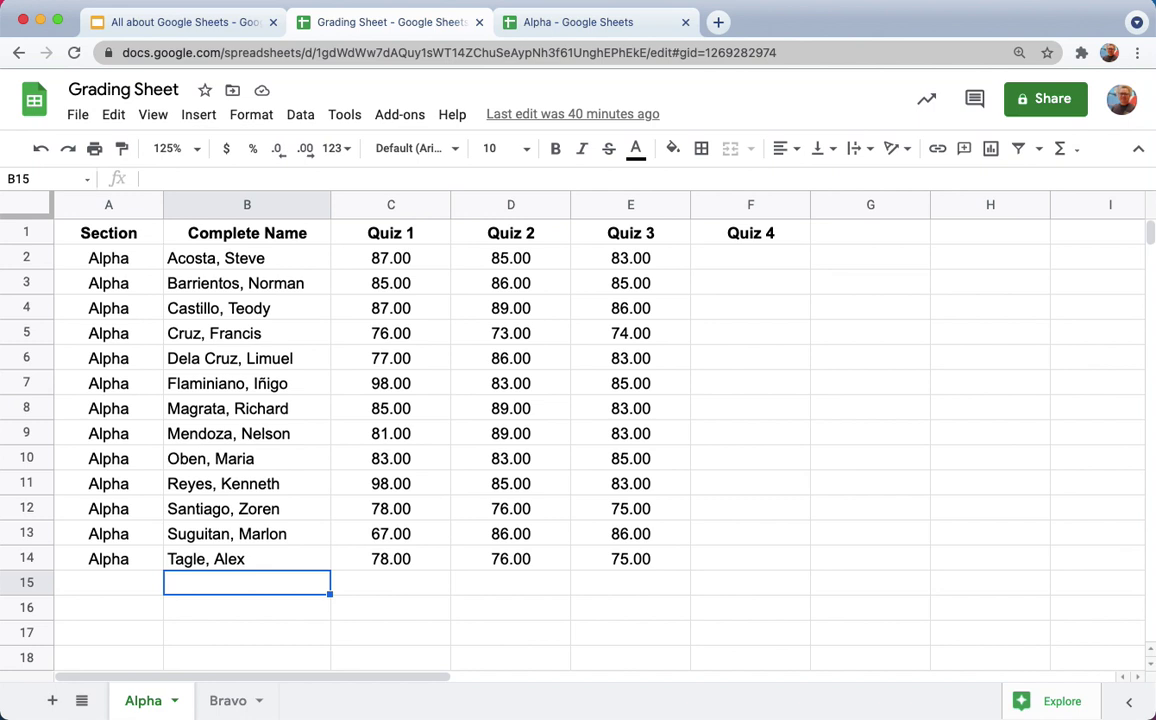
- Glance at the new Alpha spreadsheet, then select the Alpha table A1:F14 in Grading Sheet
left_click(576, 24)
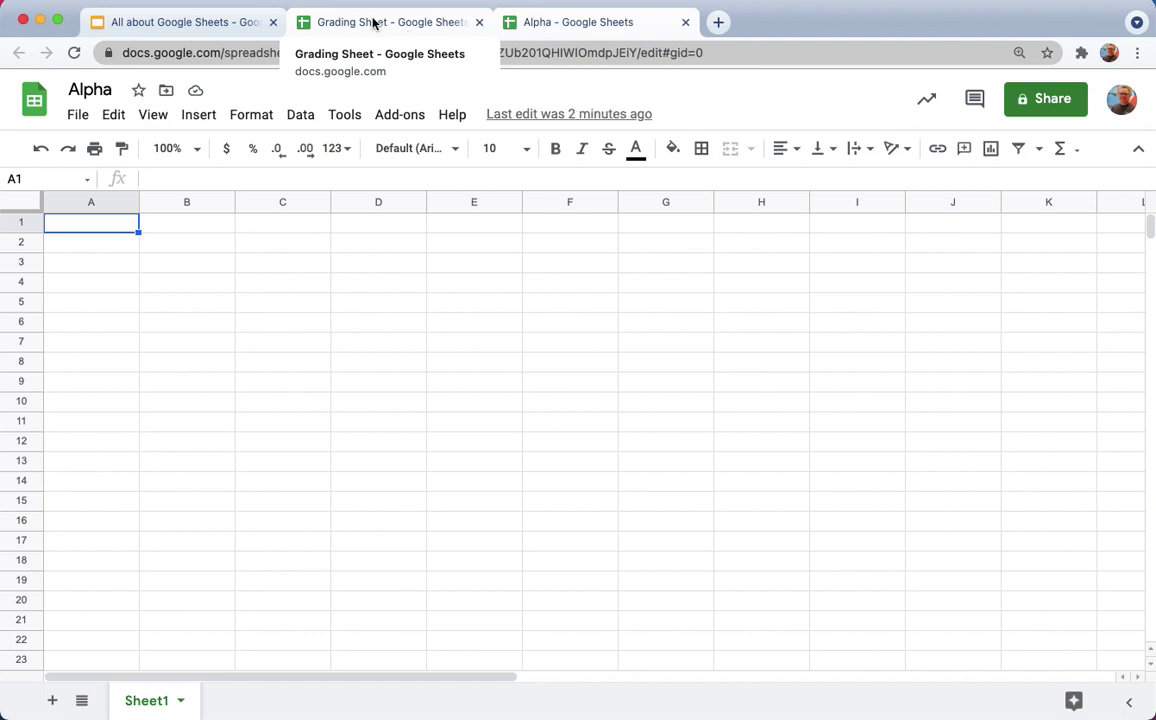
left_click(372, 22)
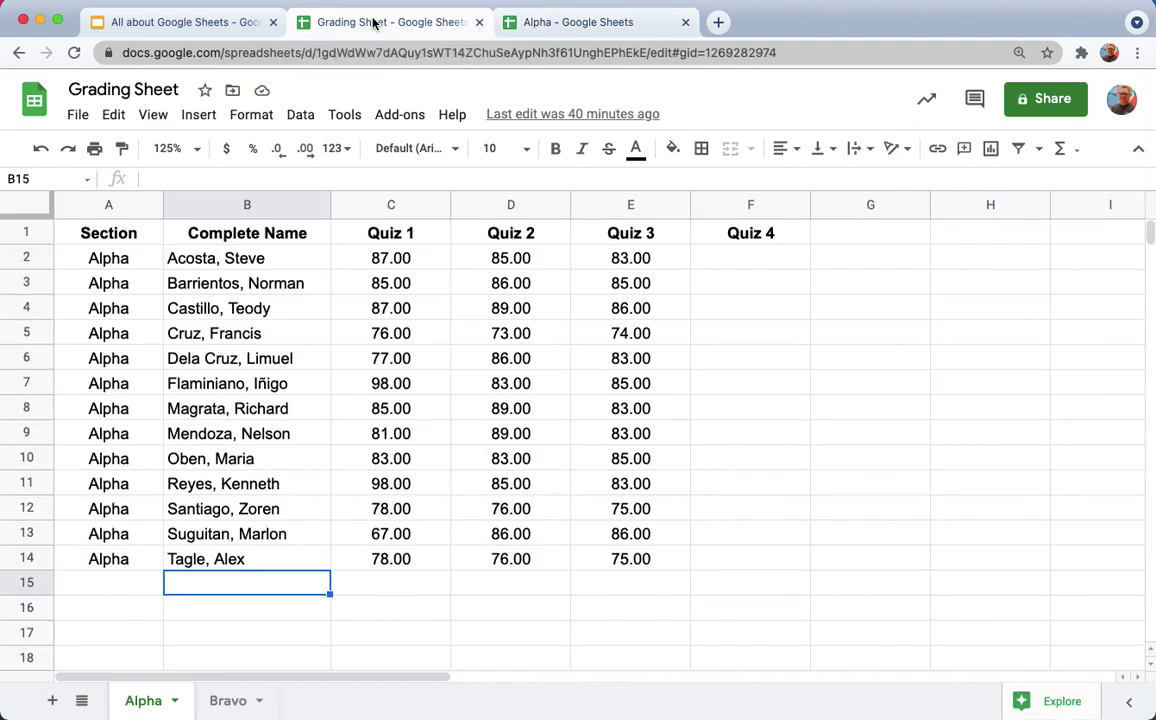
left_click(101, 234)
key("ctrl+shift+Down")
key("ctrl+shift+Right")
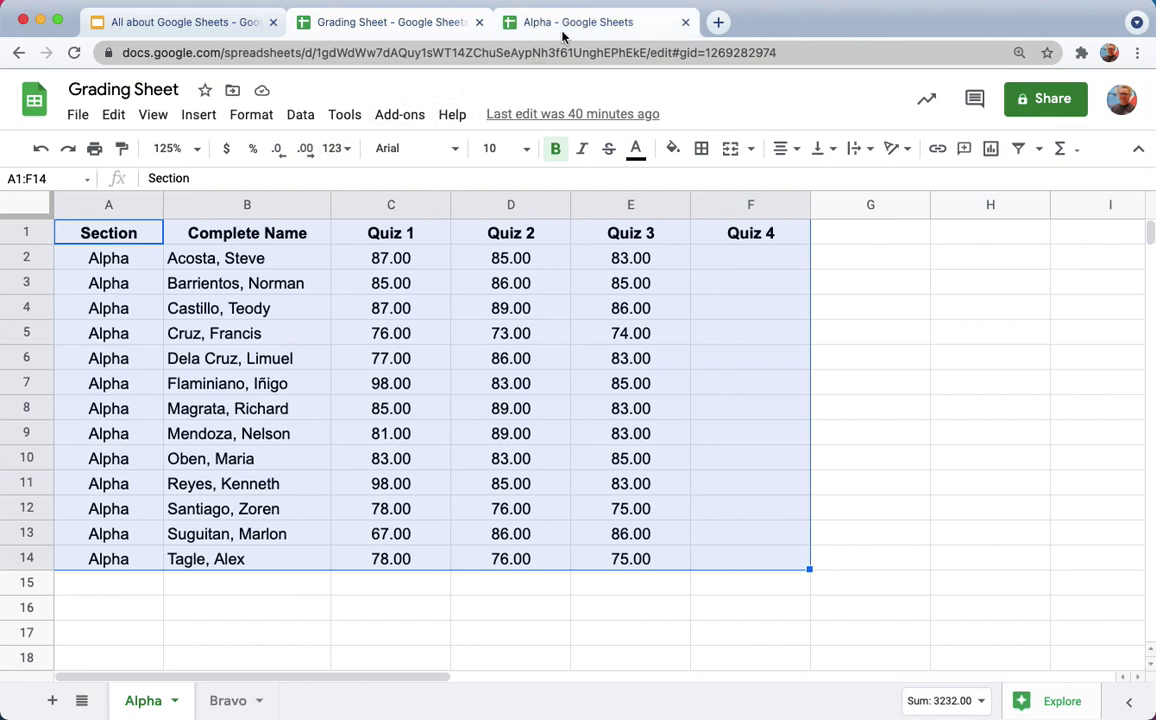
- Start =IMPORTRANGE("", "") in cell A1 of the new Alpha spreadsheet
left_click(512, 30)
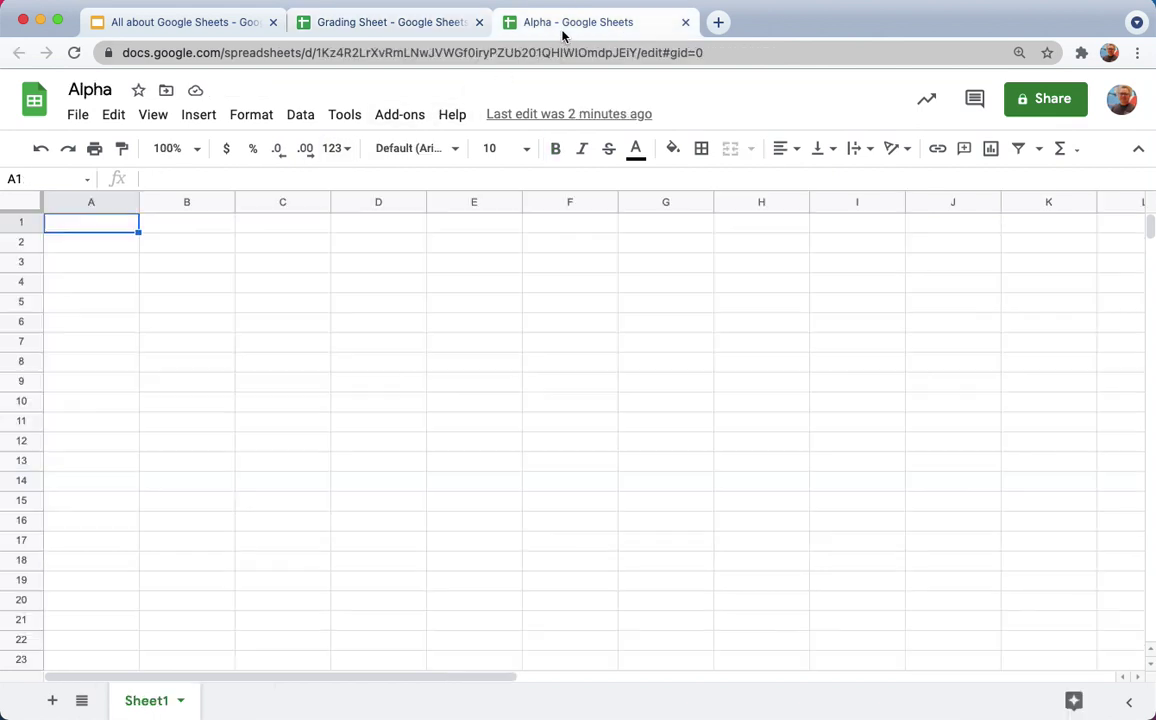
left_click(182, 242)
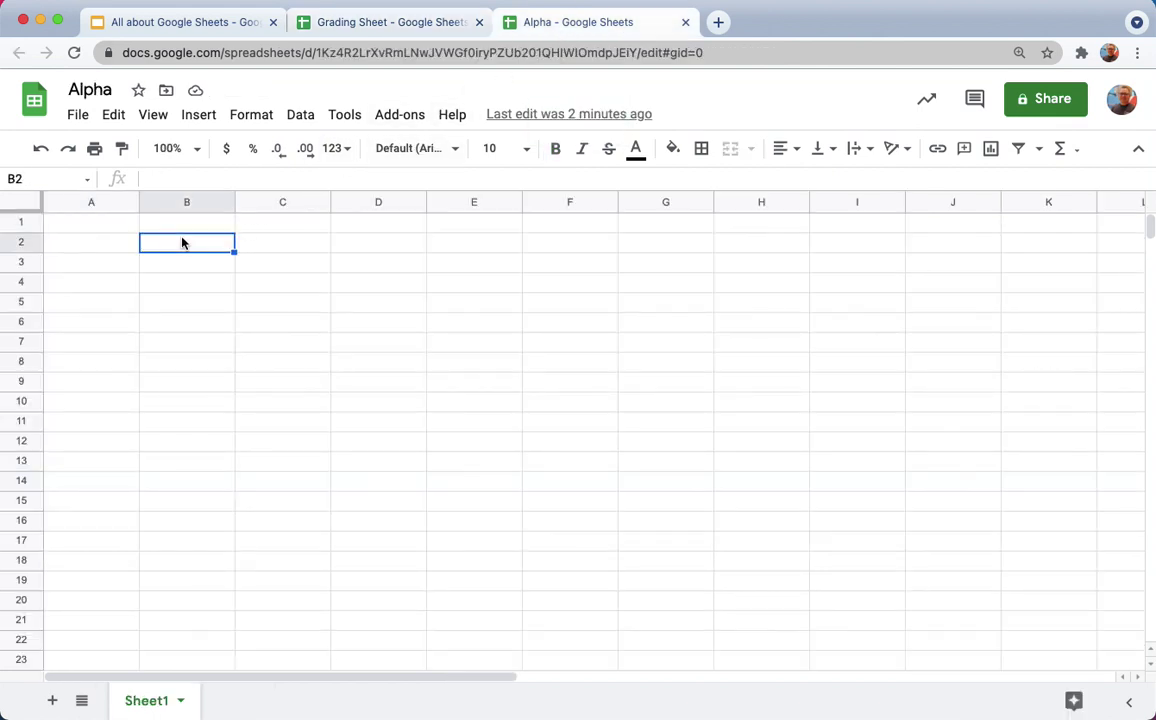
left_click(112, 231)
type("=")
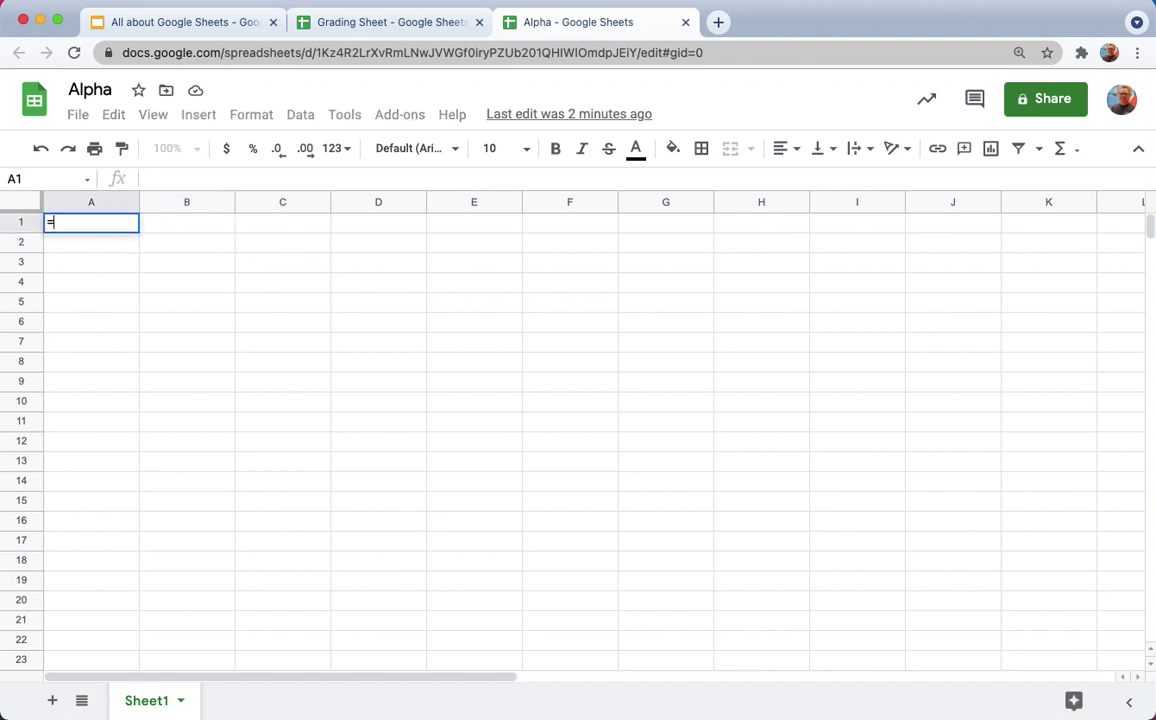
type("IMPORT")
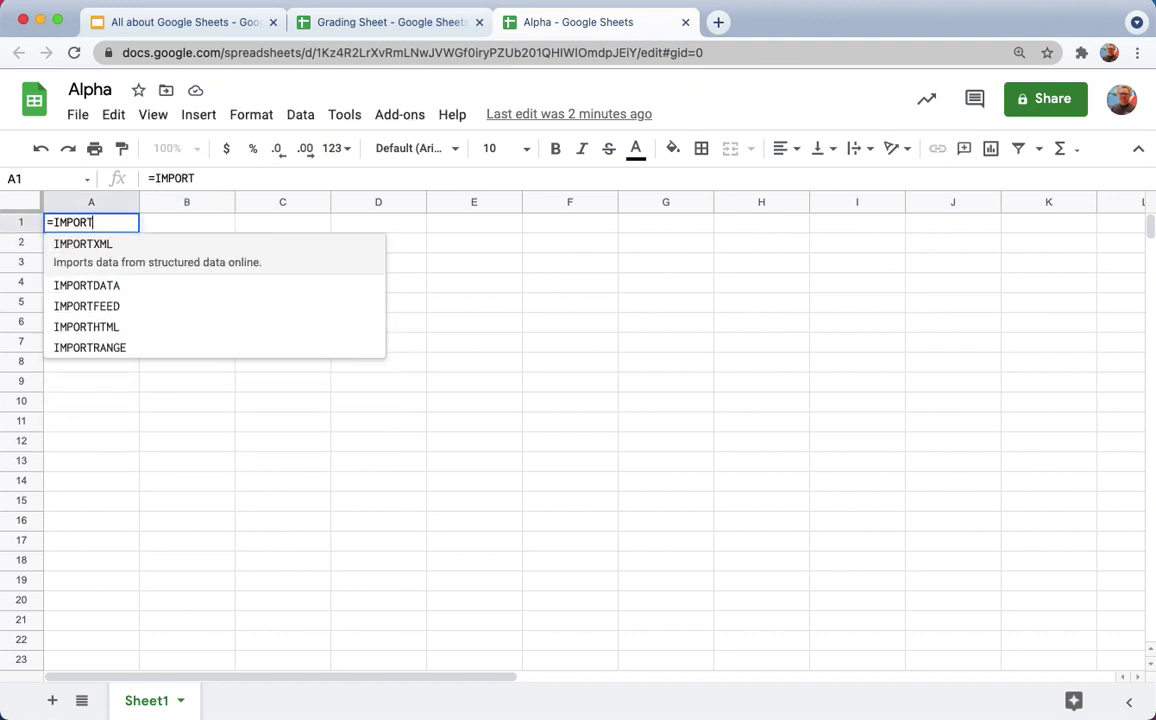
key("Down")
key("Down")
key("Down")
key("Tab")
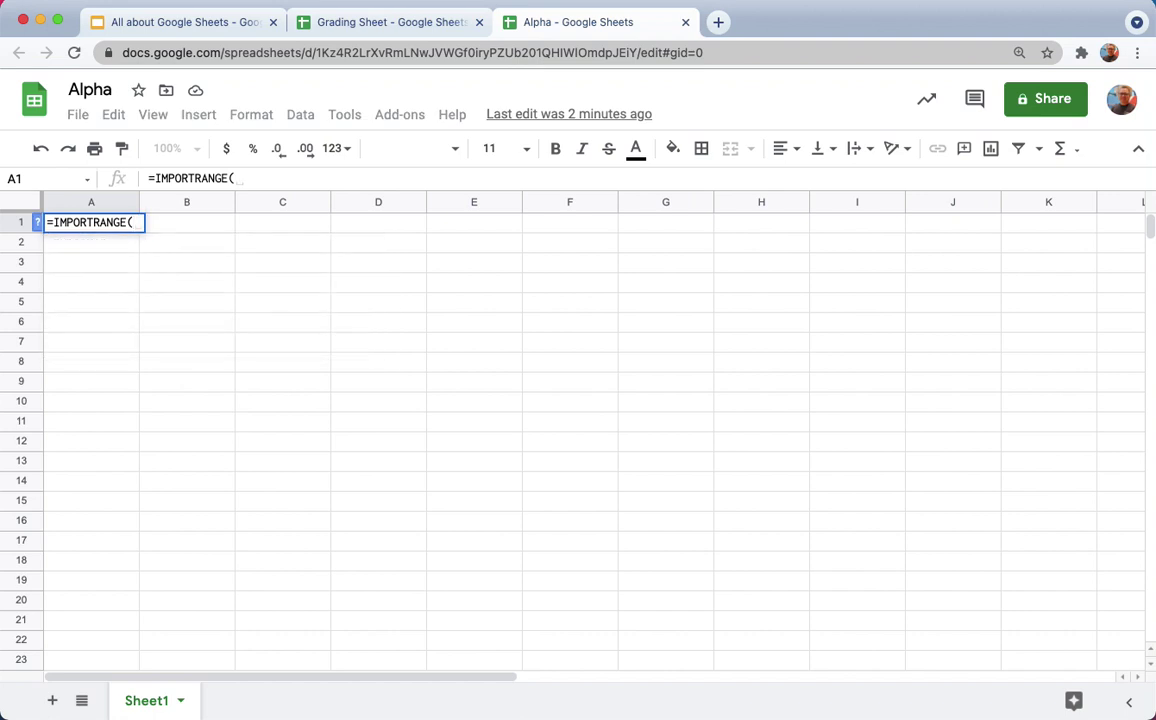
type(")")
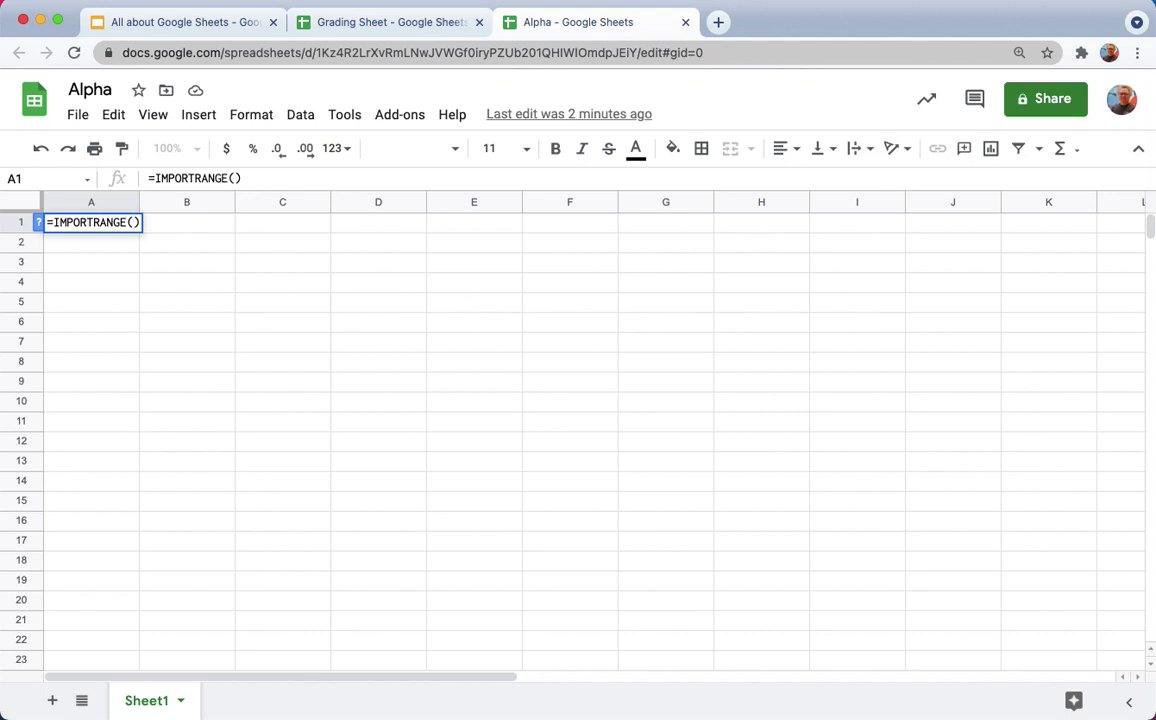
type("\"\", ")
type("\"\"")
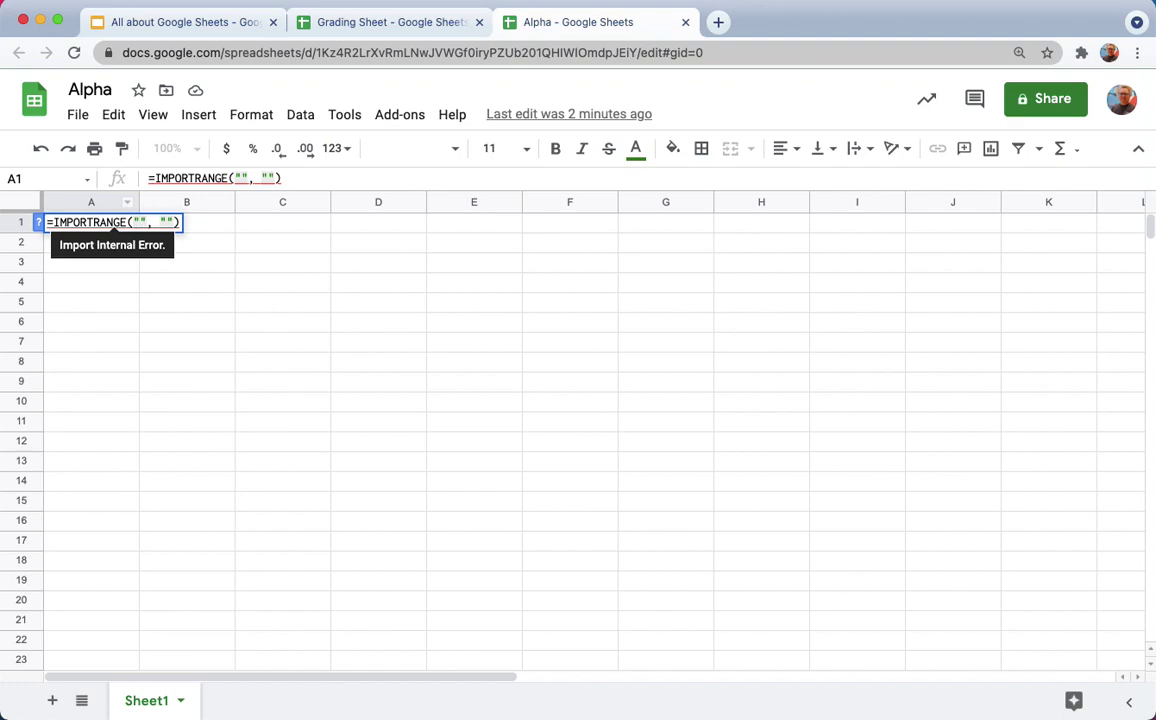
- Copy the Grading Sheet URL and paste it into IMPORTRANGE's first quoted argument
left_click(344, 23)
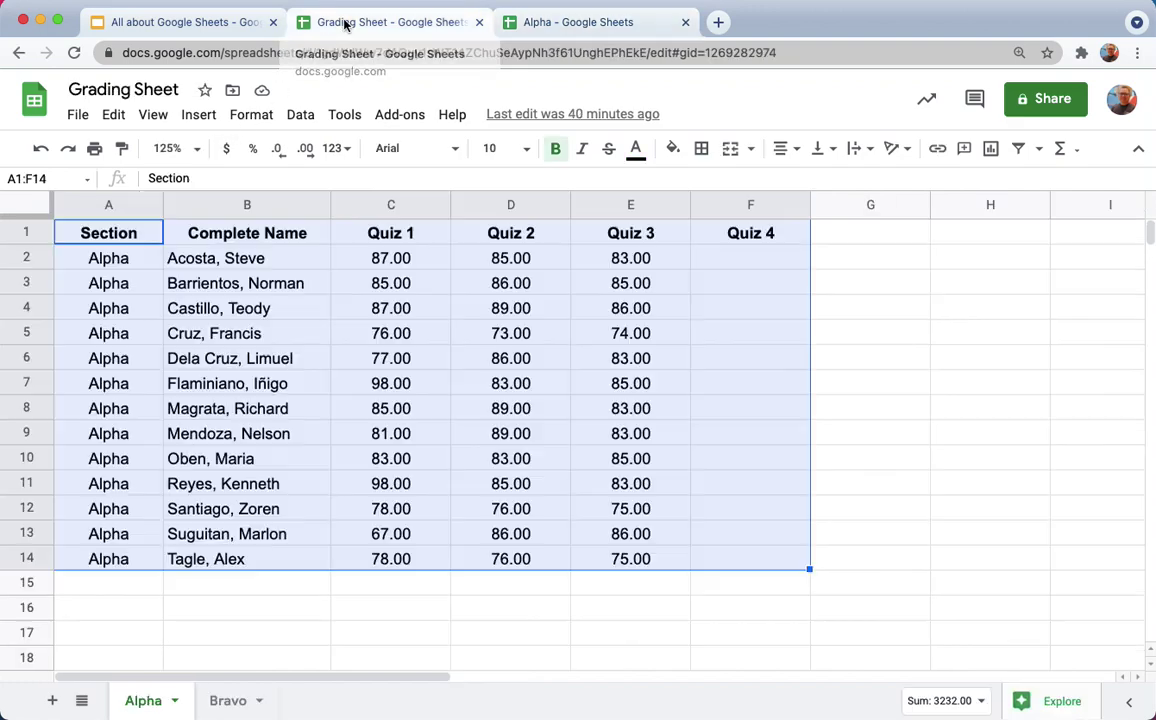
left_click(130, 435)
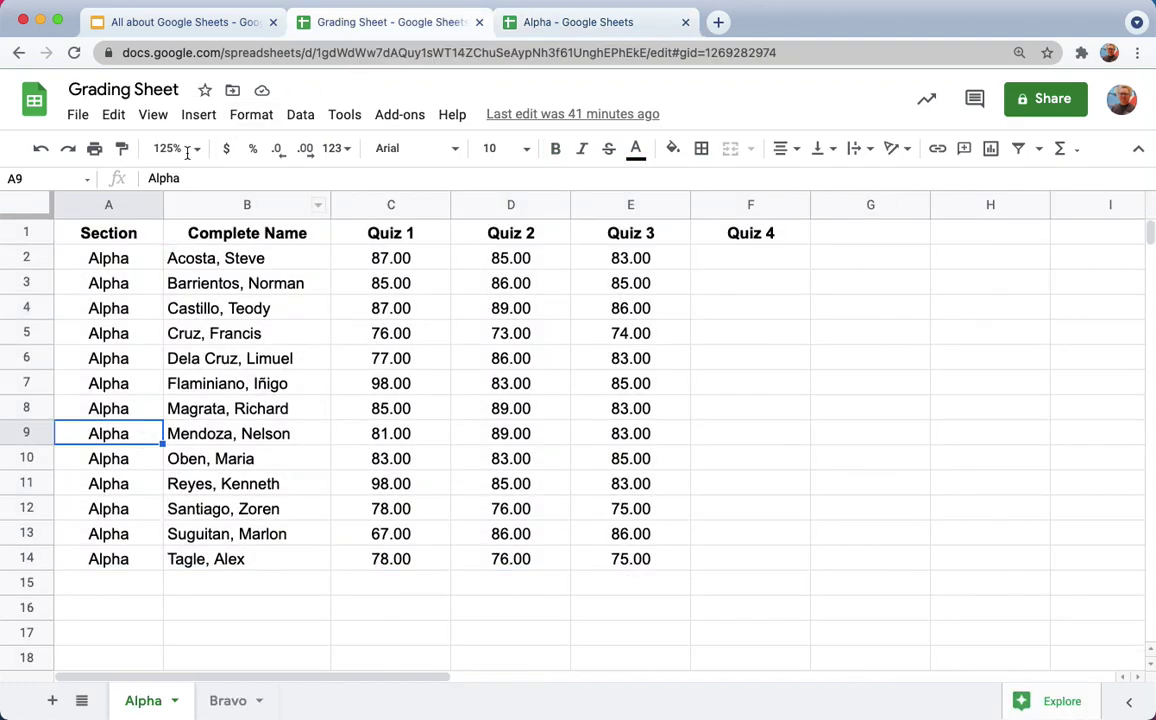
left_click(192, 55)
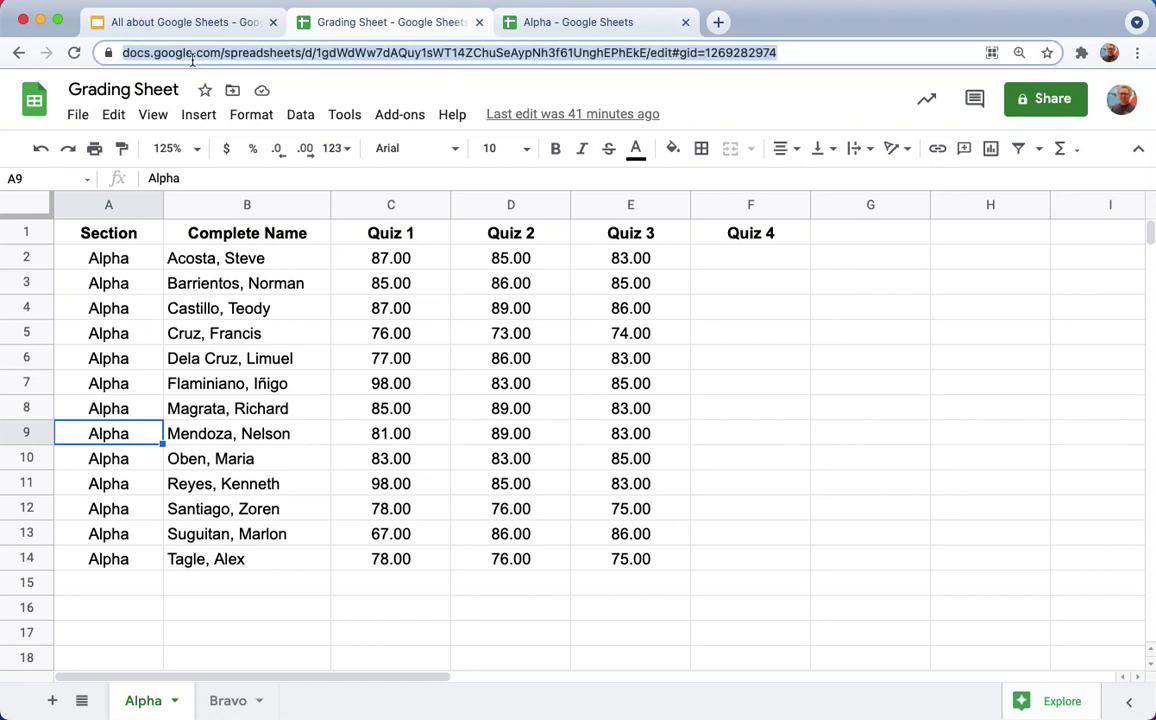
left_click(570, 24)
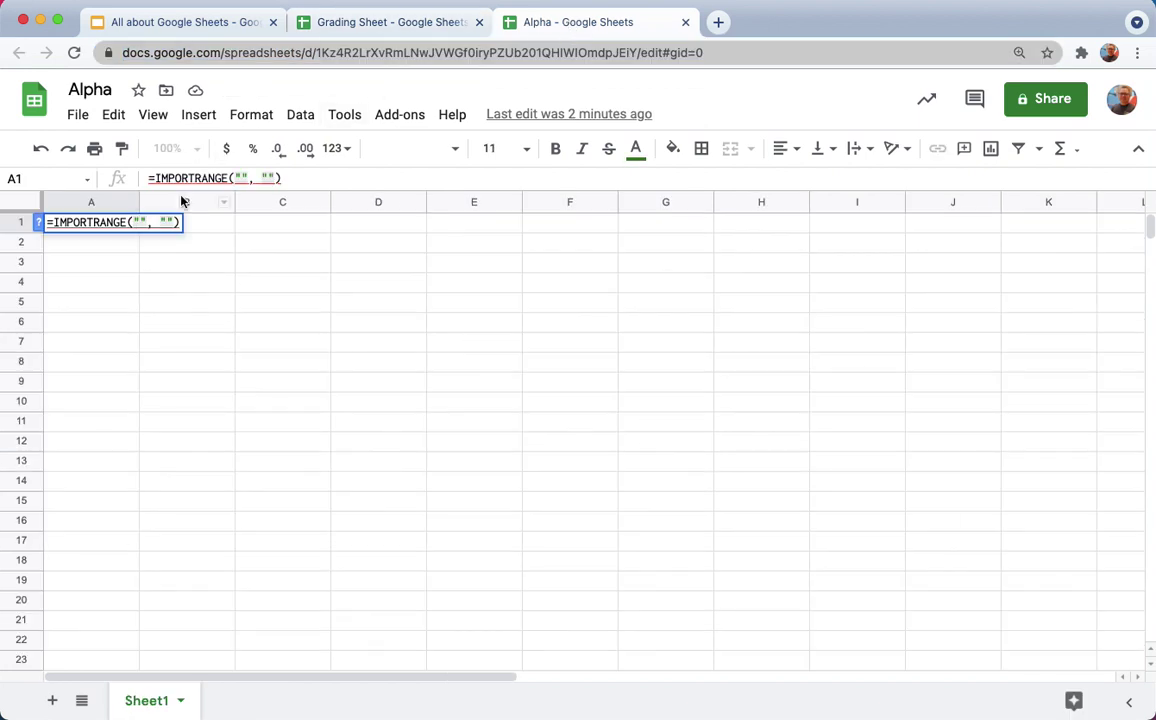
key("ctrl+v")
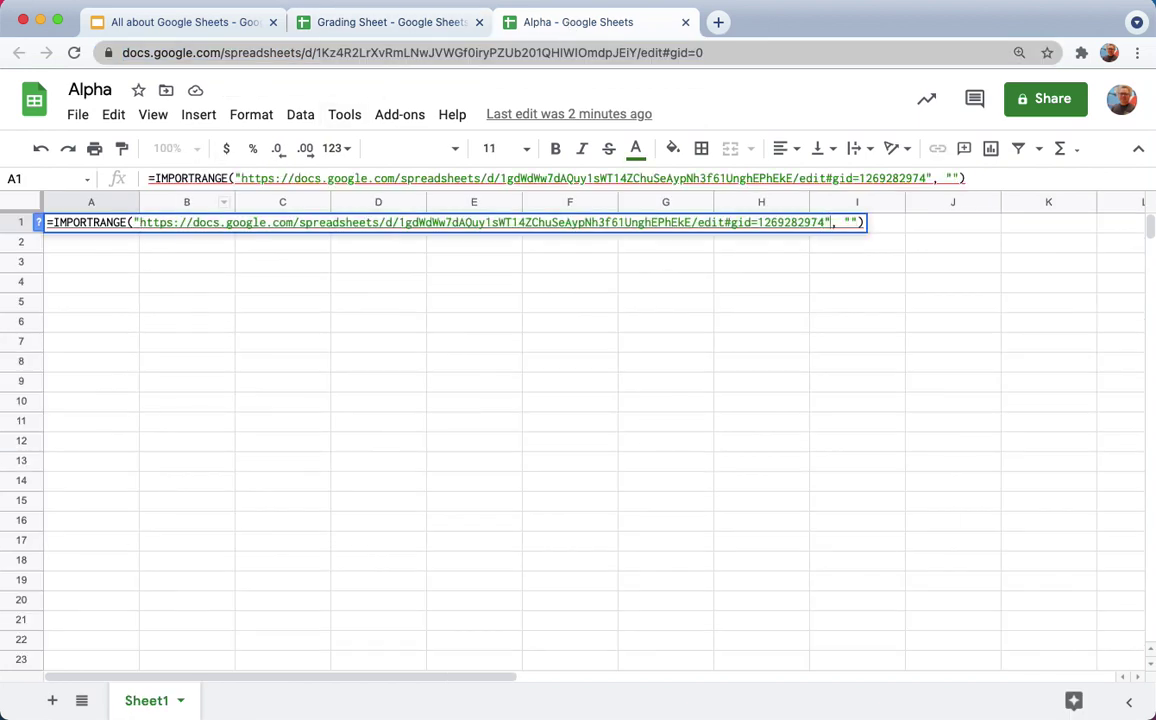
key("Right")
key("Right")
key("Right")
- Finish the formula with range "ALPHA!A1:F14" and enter it in A1
left_click(335, 30)
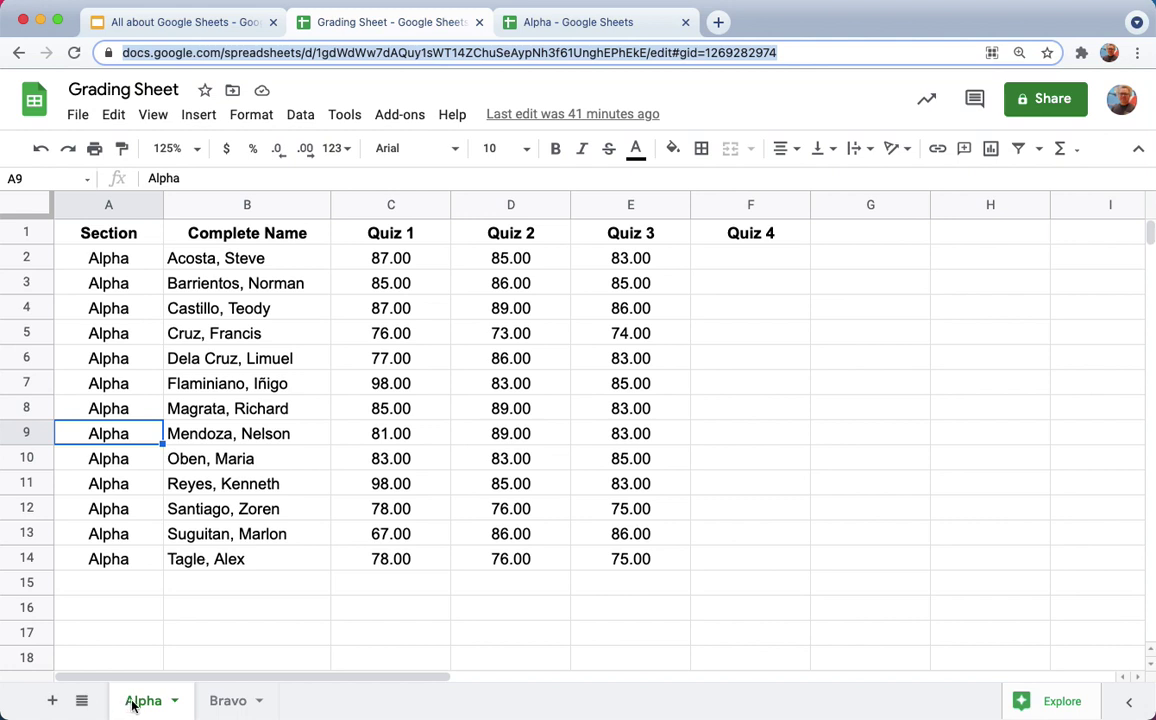
left_click(103, 235)
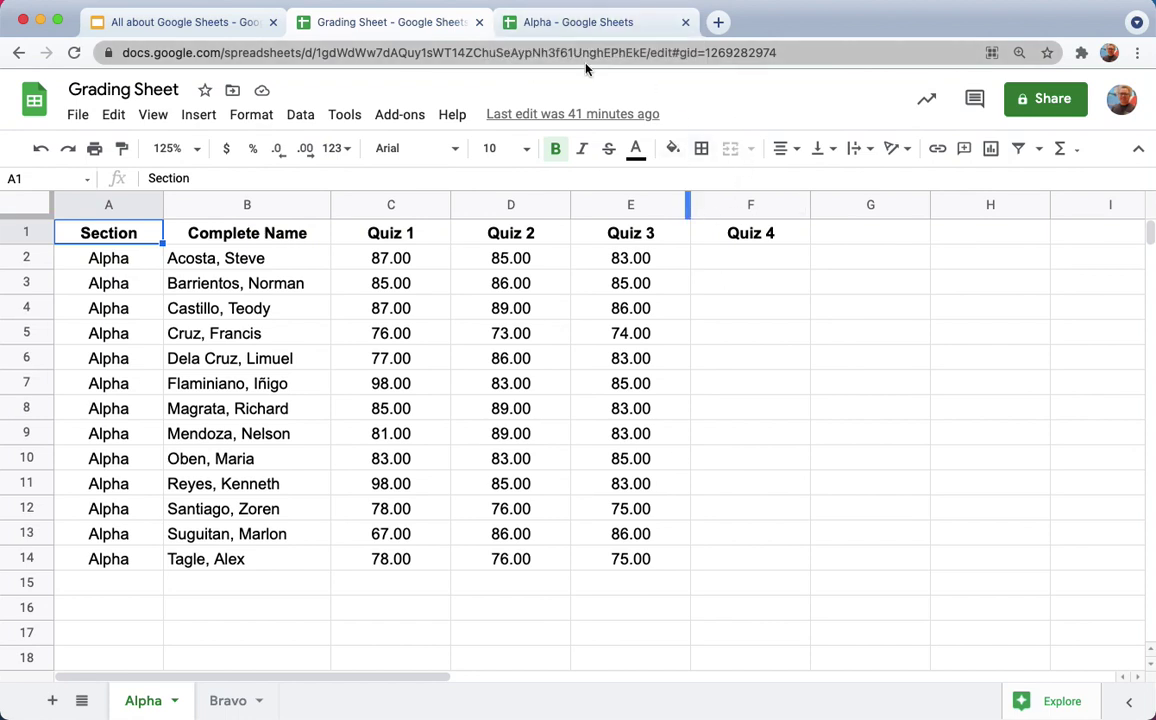
left_click(587, 22)
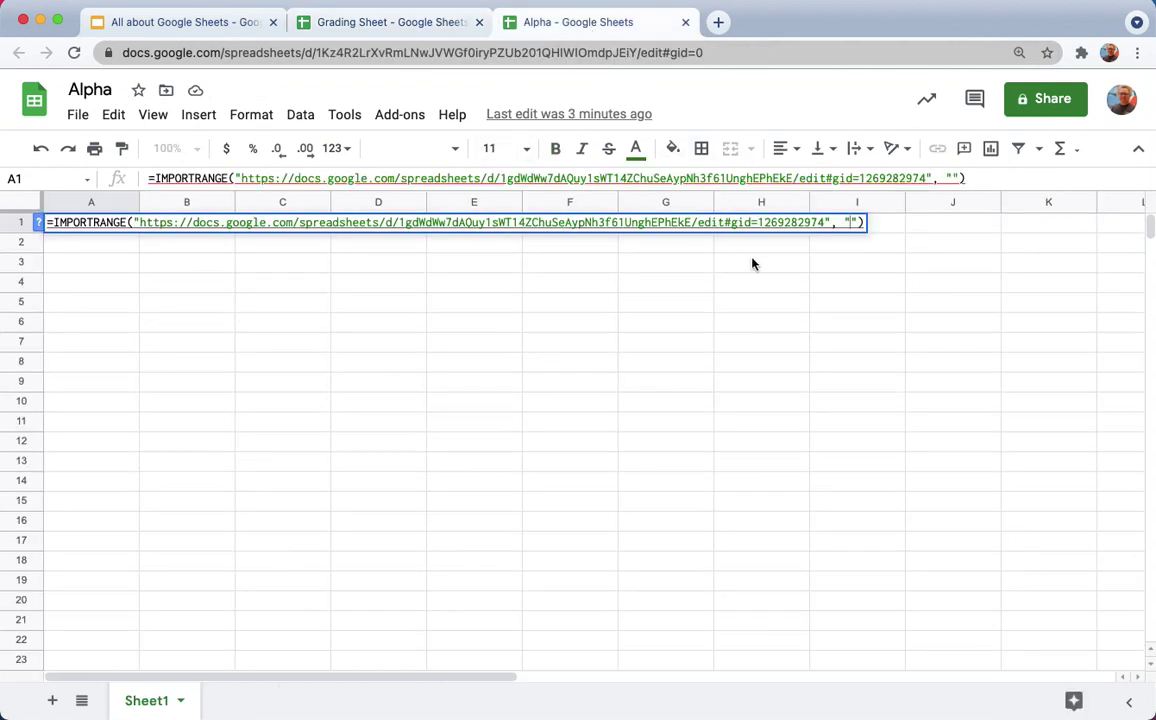
type("ALPHA")
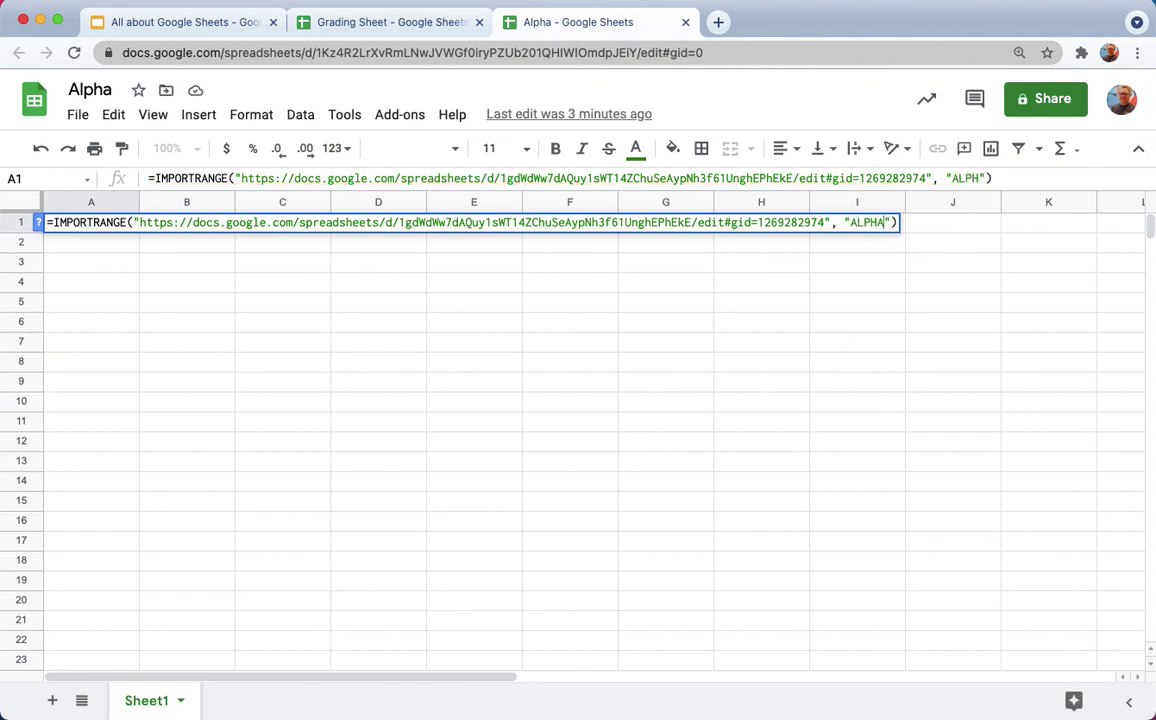
type("!")
type("A1:")
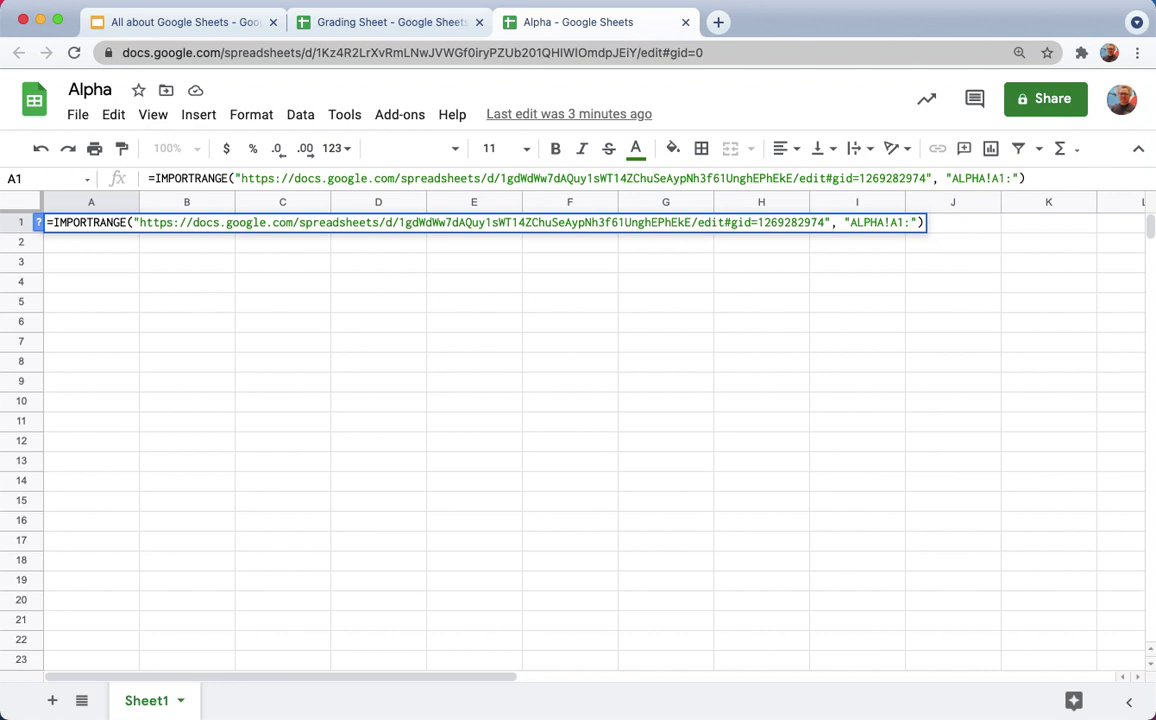
type("F14")
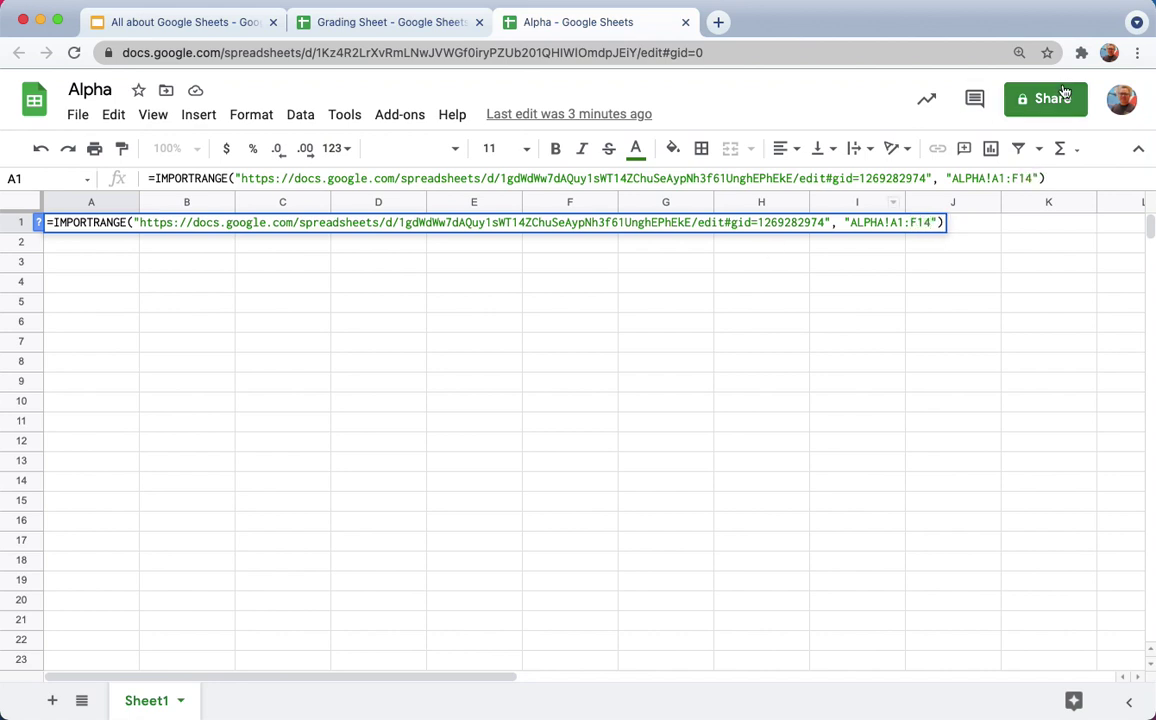
key("Return")
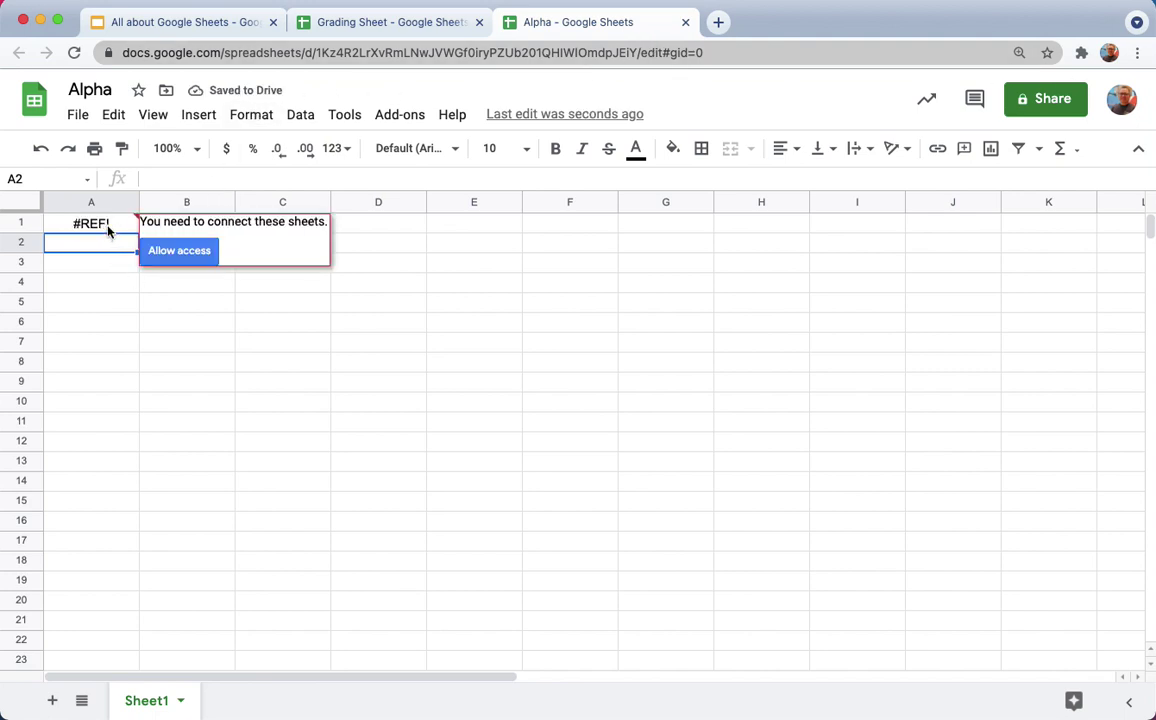
mouse_move(91, 222)
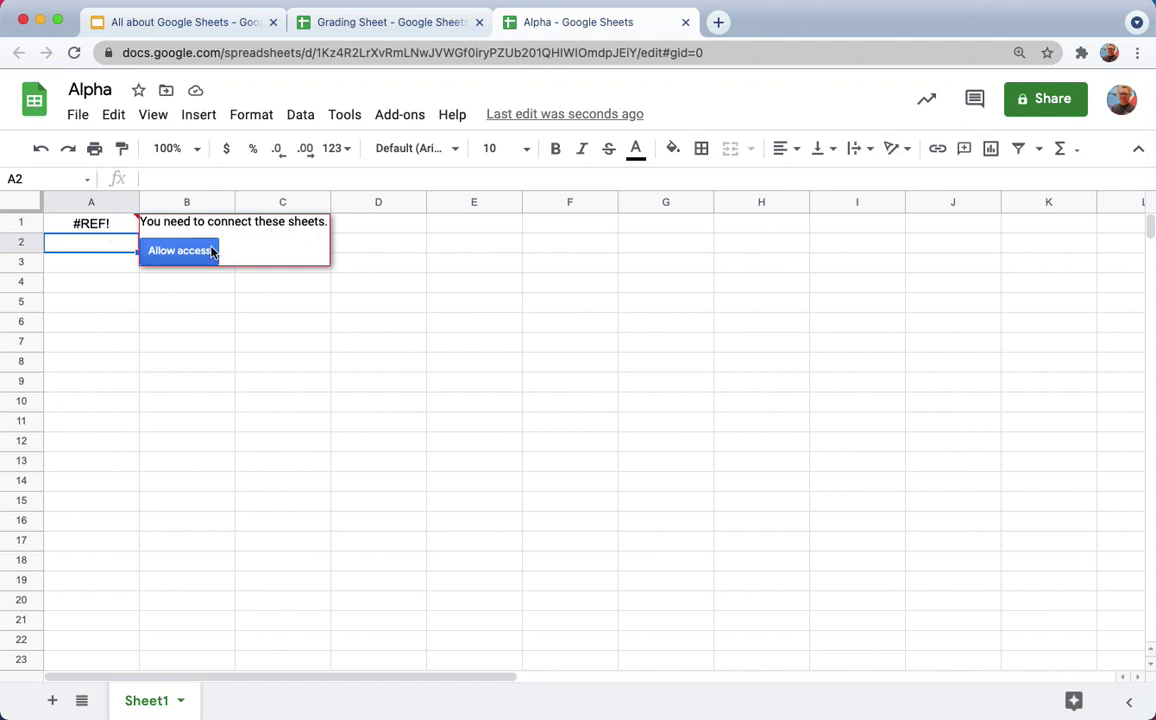
- Allow Alpha to access the Grading Sheet data and compare the two spreadsheets
left_click(209, 251)
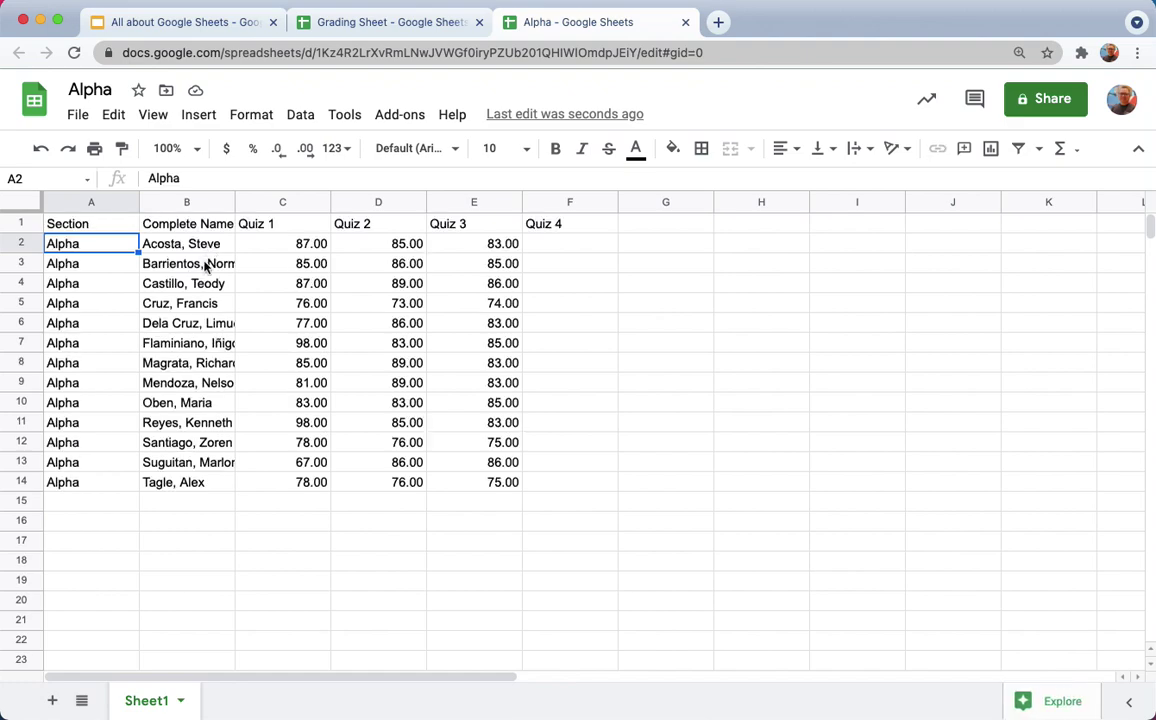
left_click(389, 25)
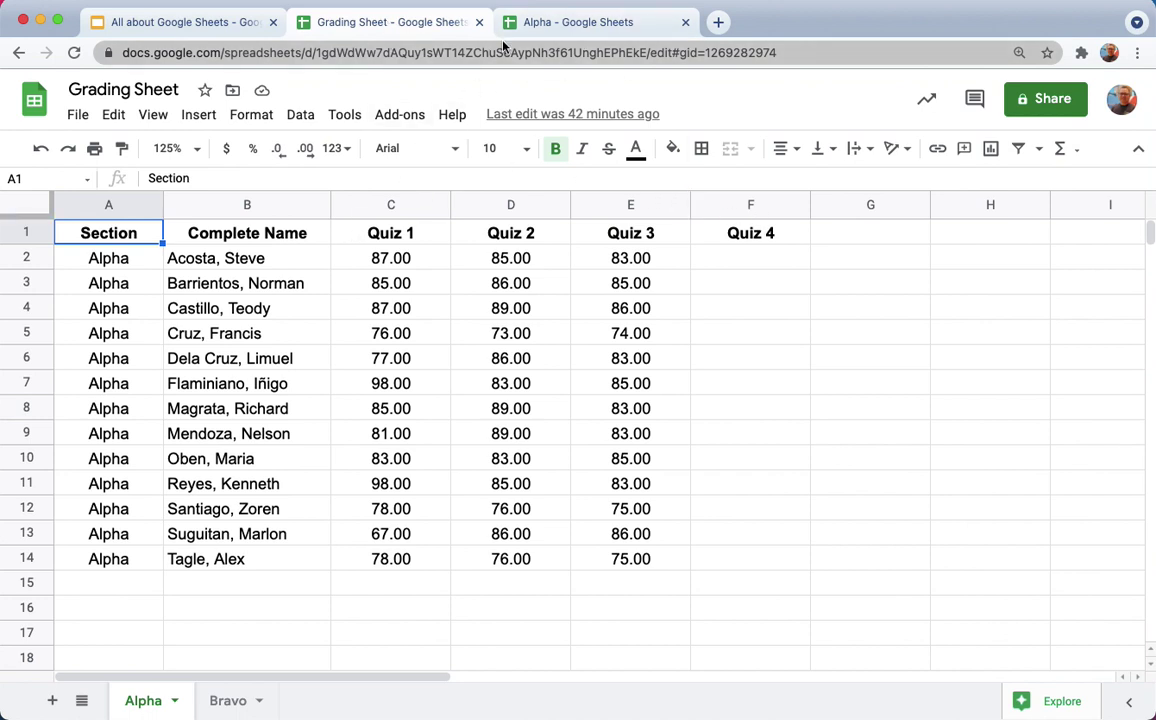
left_click(566, 24)
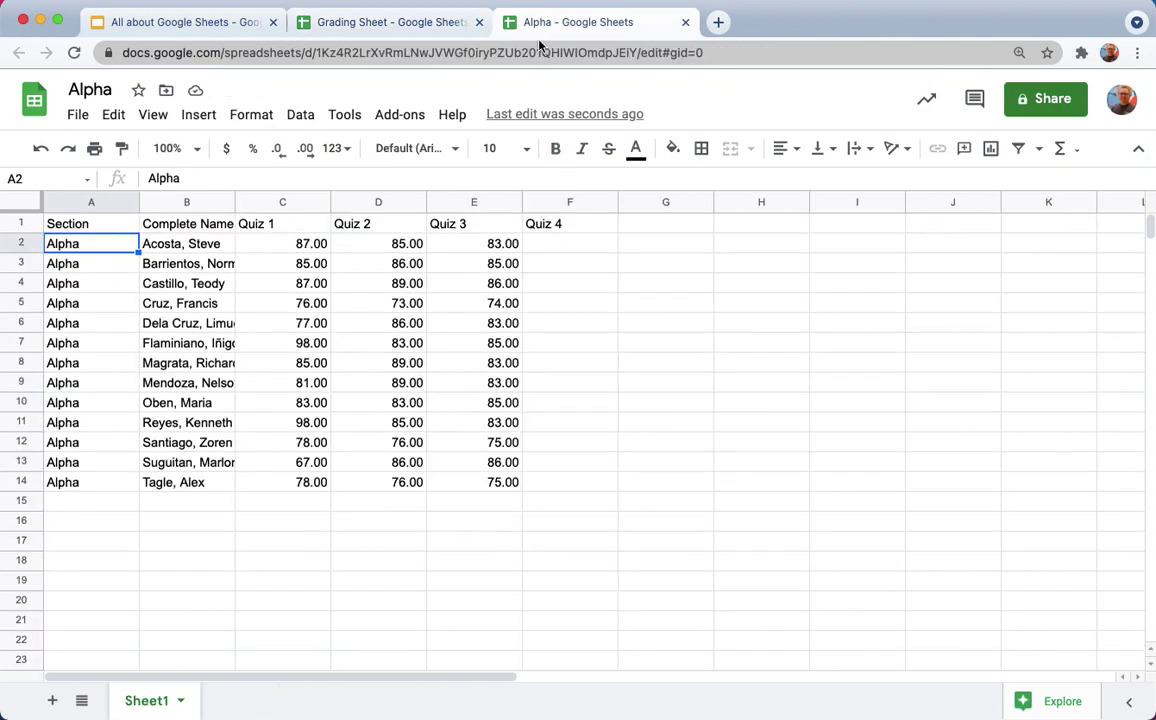
- Enter Quiz 4 scores 89, 78 and 79 into Grading Sheet cells F2–F4
left_click(420, 22)
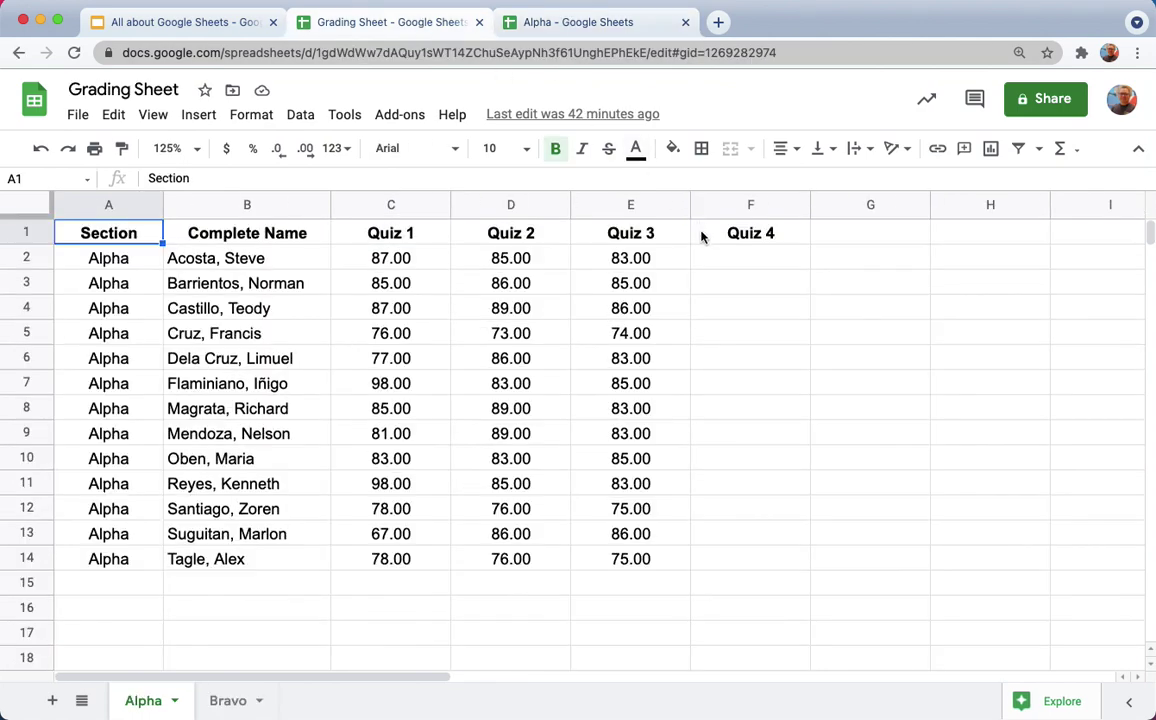
left_click(711, 259)
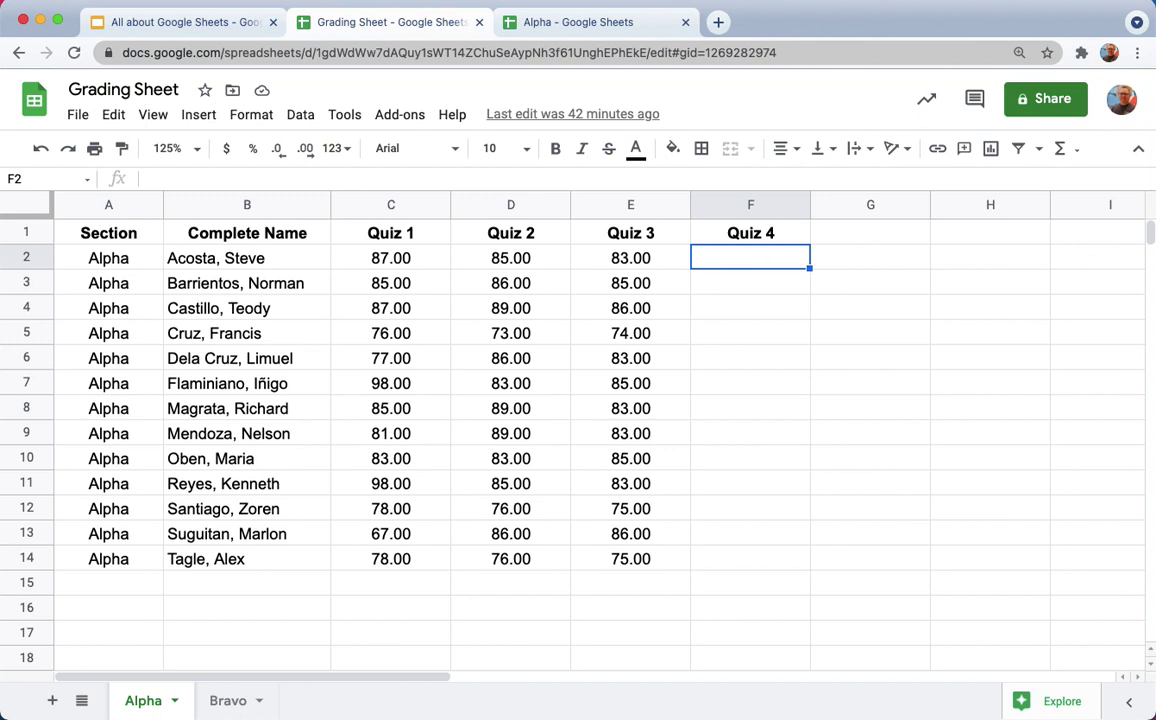
type("89")
key("Return")
type("78")
key("Return")
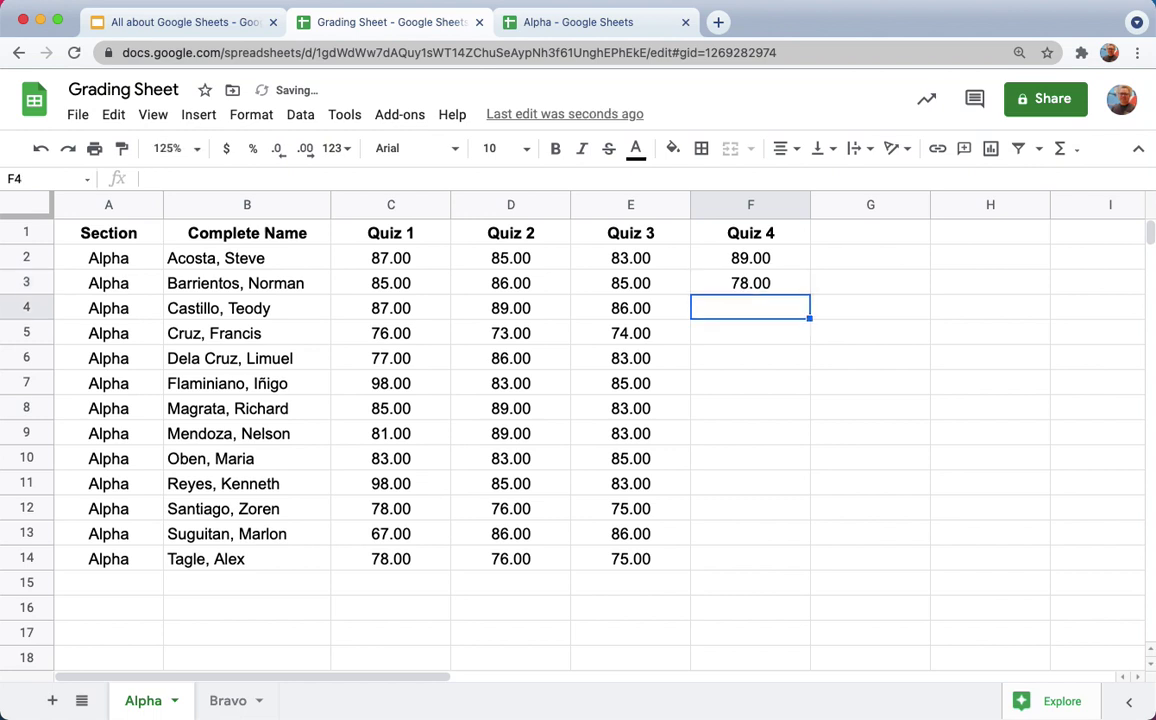
type("7")
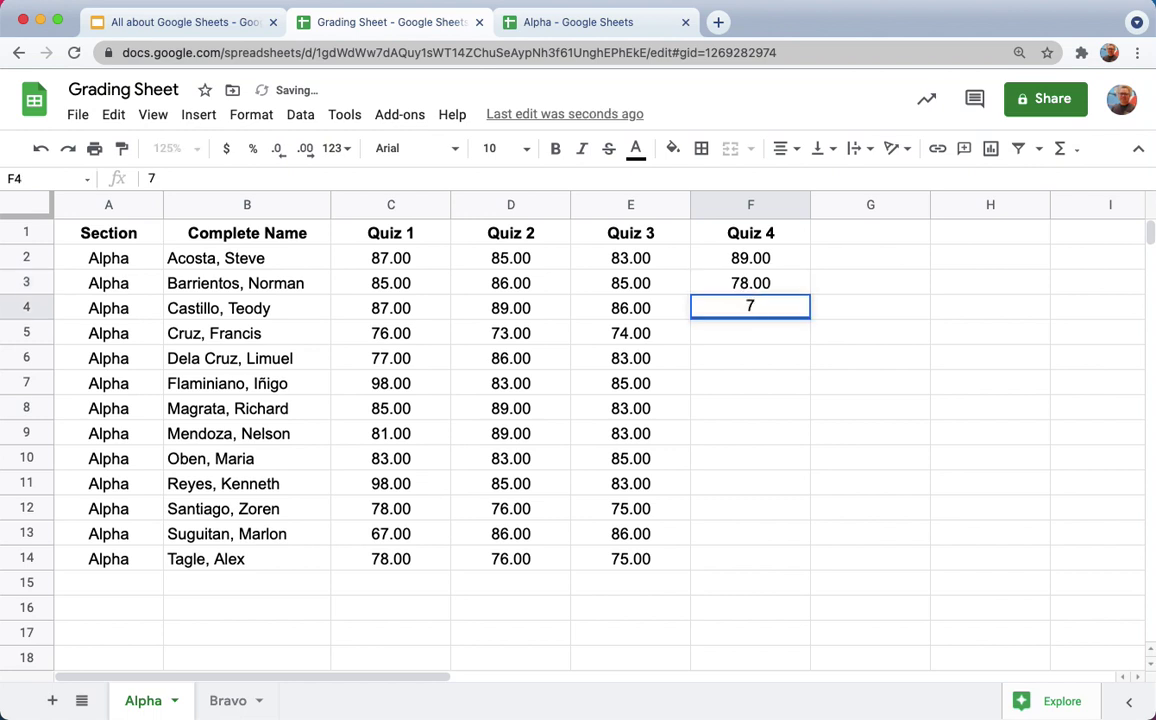
type("9")
key("Return")
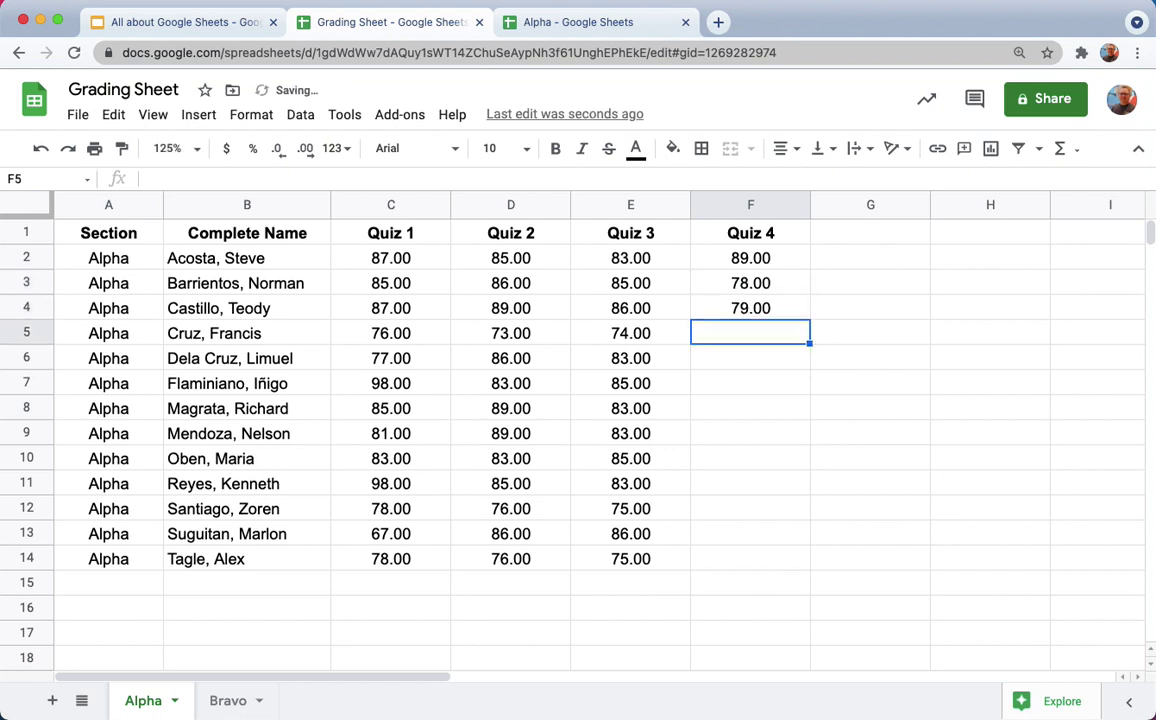
- Confirm the new Quiz 4 scores appear in the Alpha spreadsheet
left_click(591, 14)
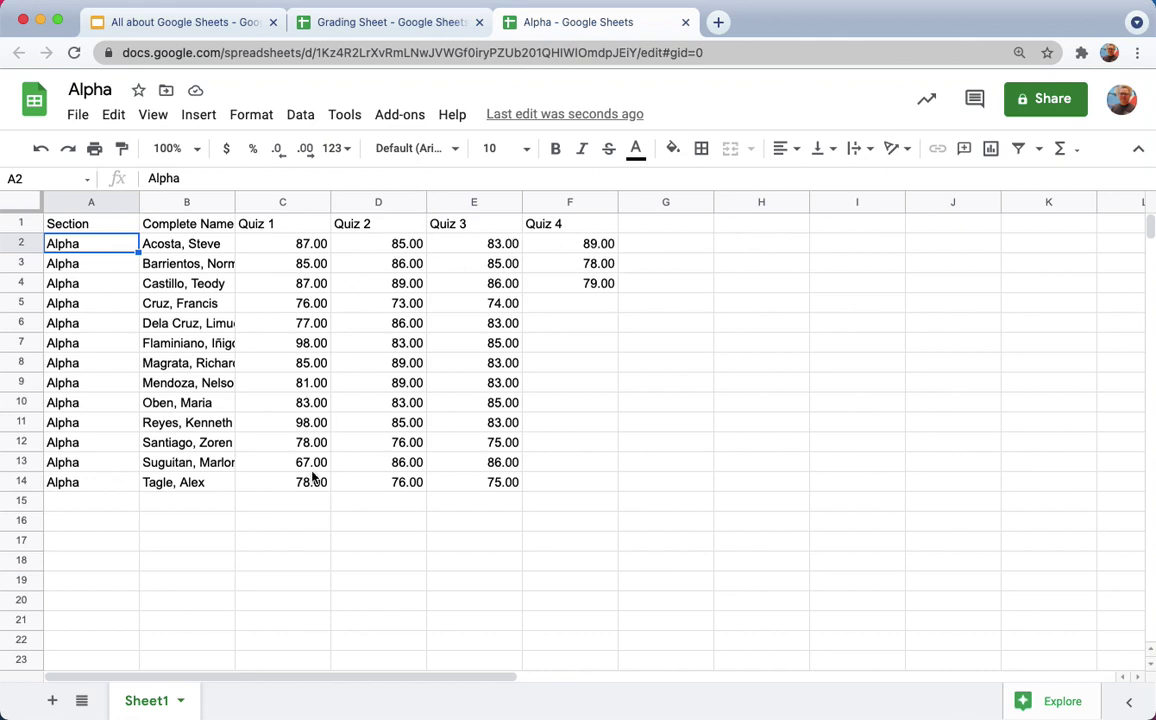
left_click(413, 21)
left_click(568, 25)
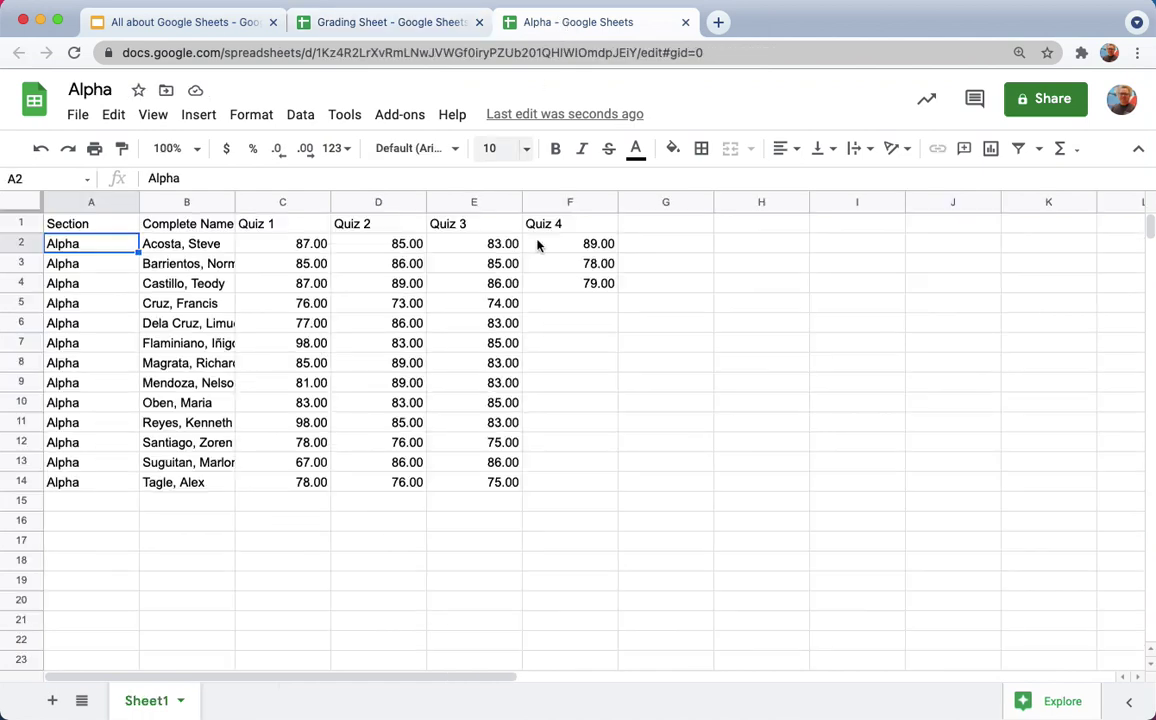
left_click(1028, 104)
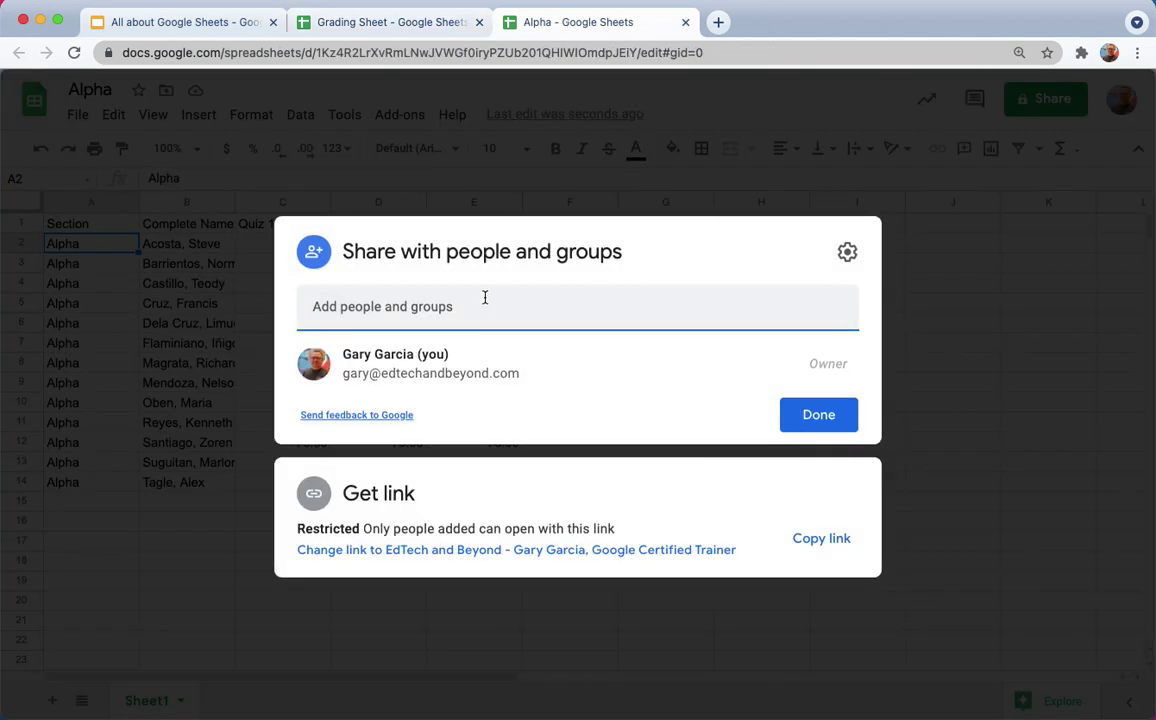
type("ALPHA")
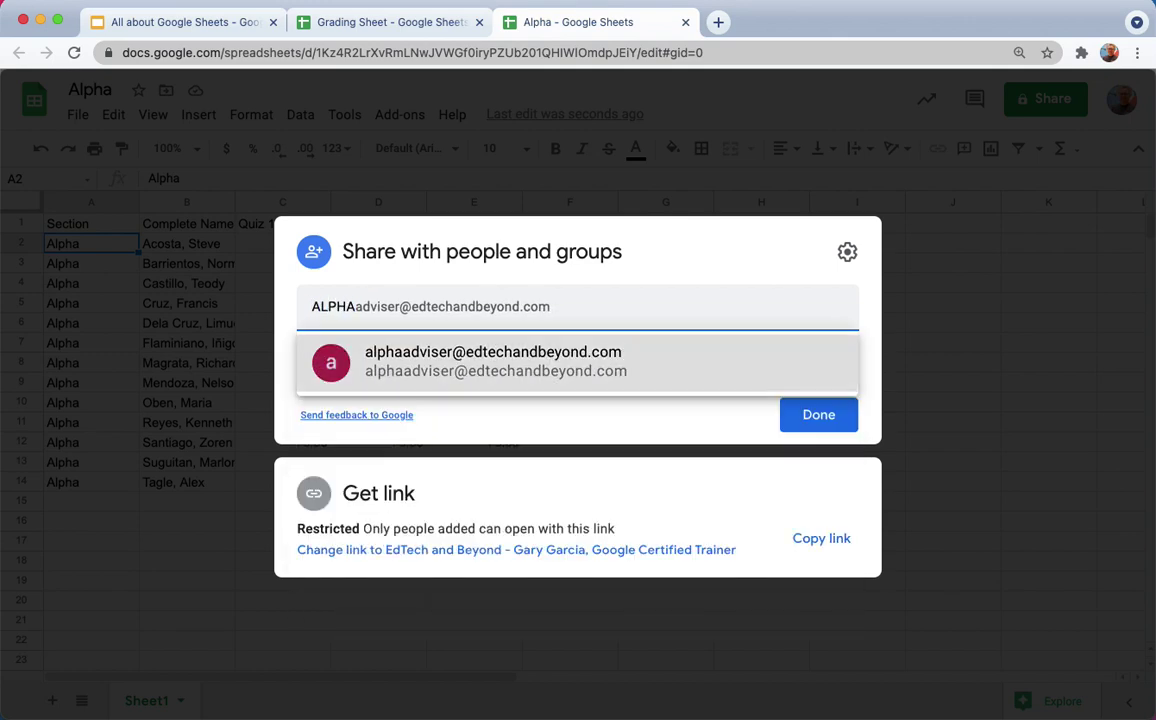
key("Return")
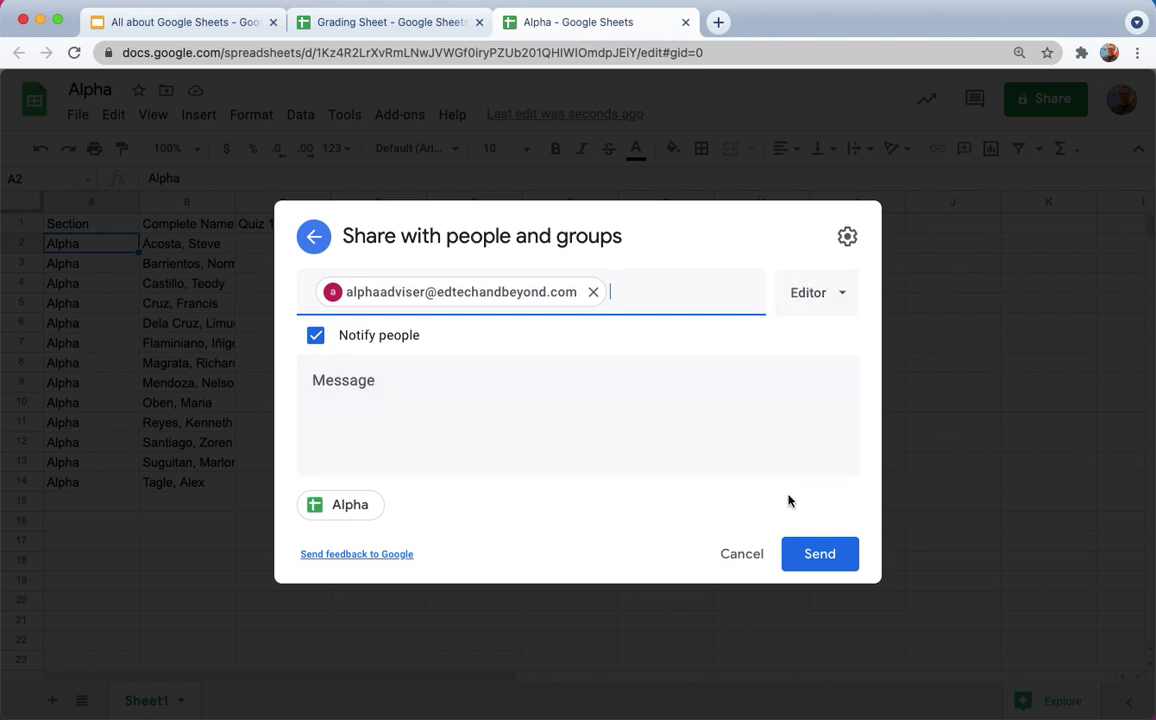
left_click(811, 566)
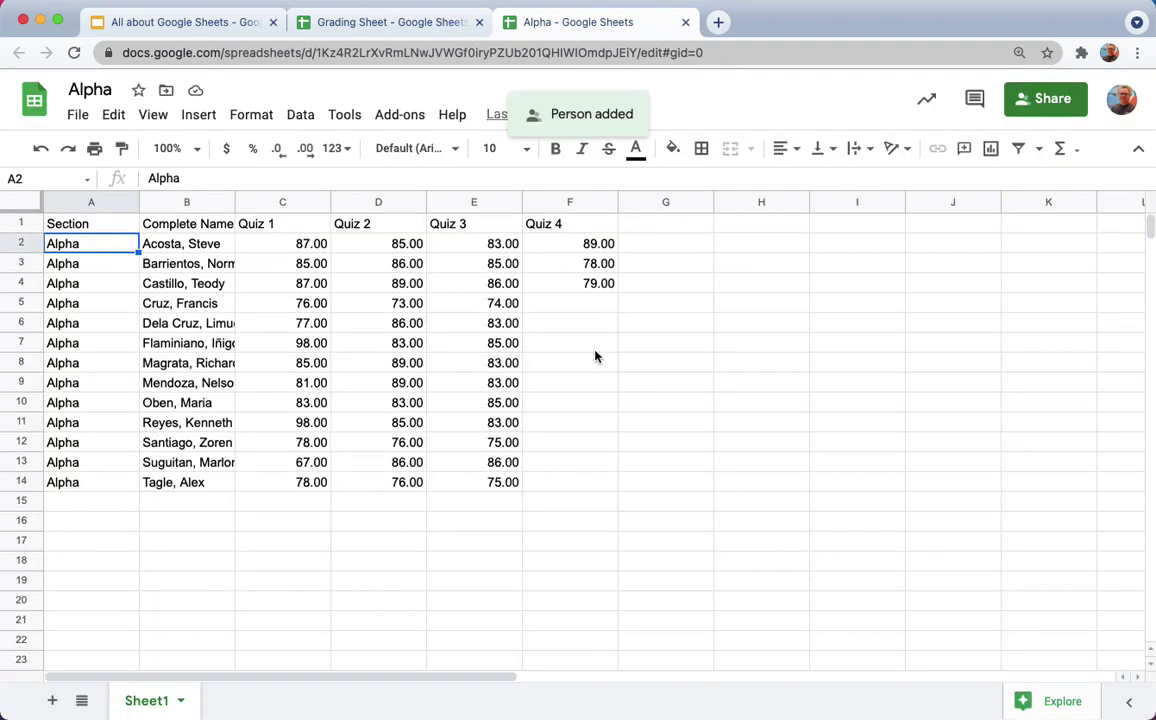
- Flip past both spreadsheets back to the 'All about Google Sheets' presentation
left_click(360, 24)
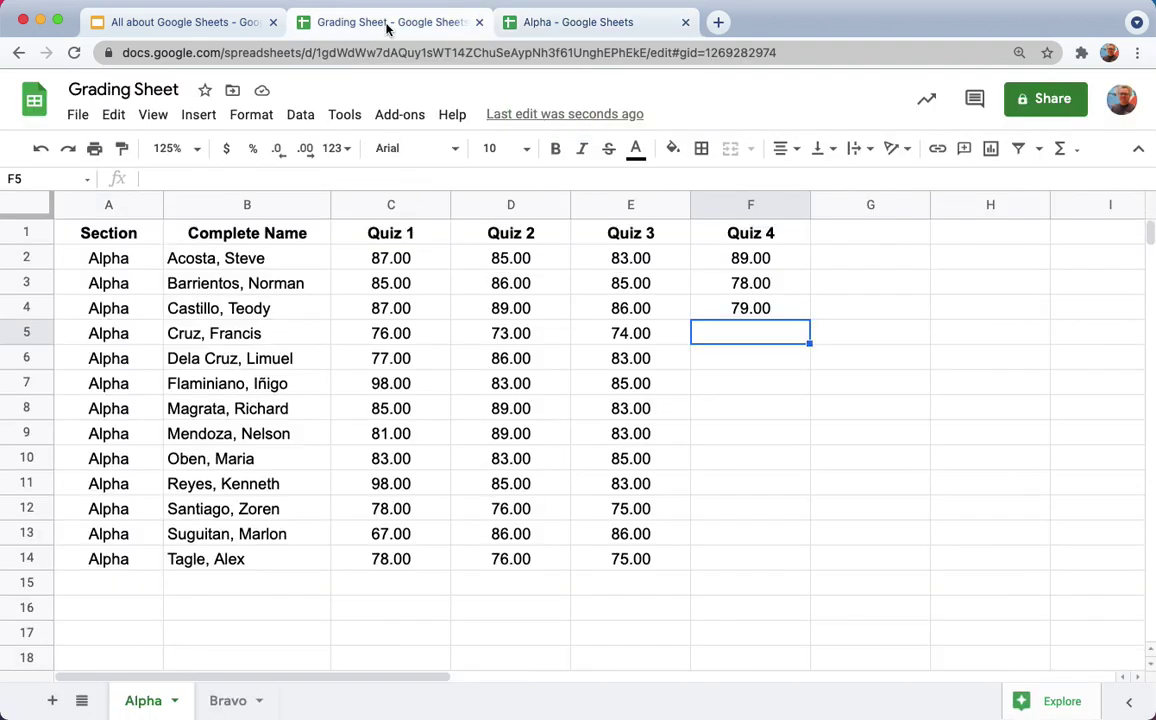
left_click(515, 22)
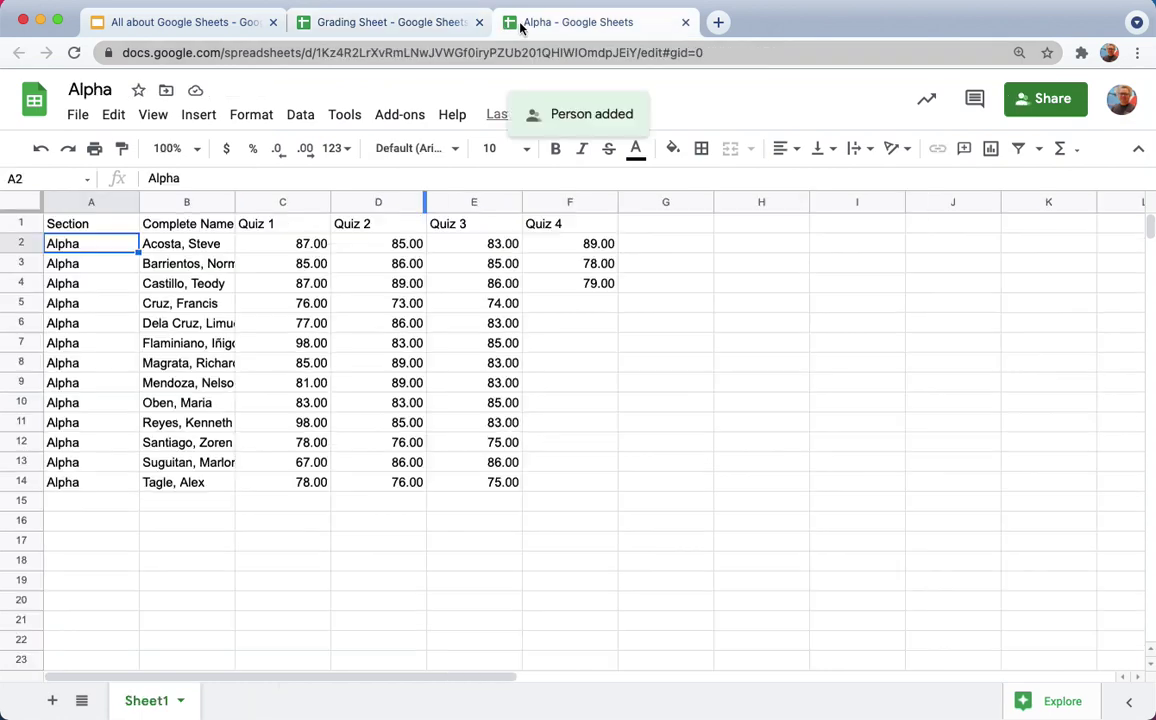
left_click(220, 27)
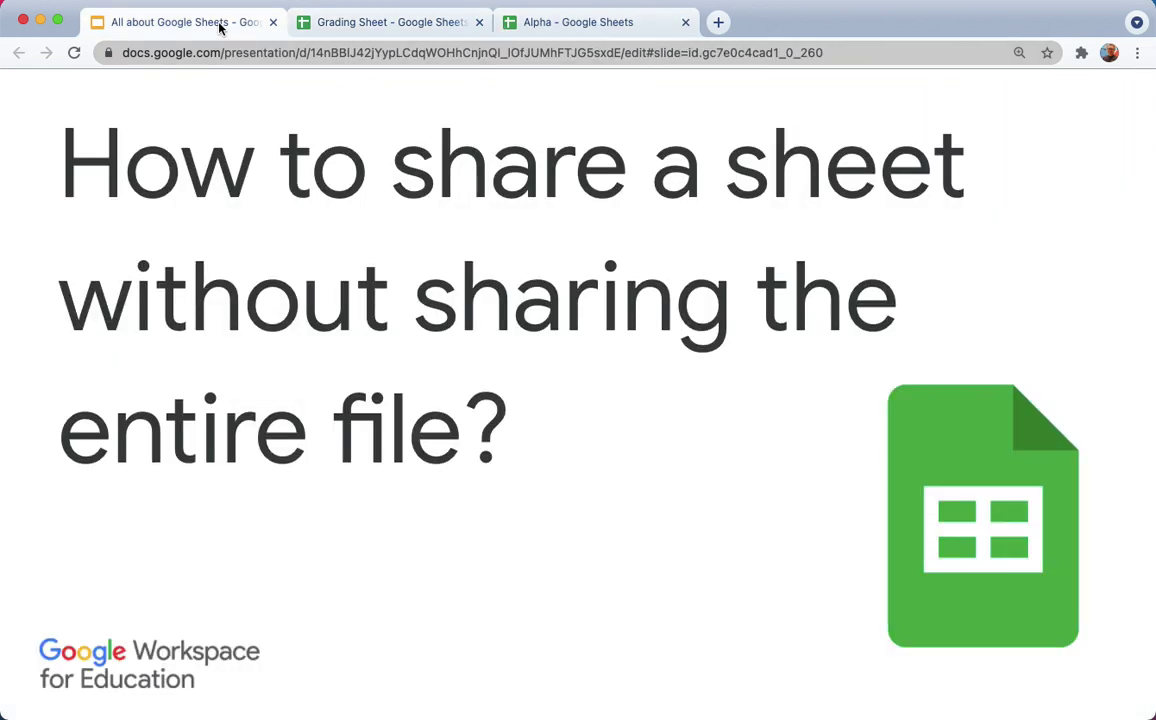